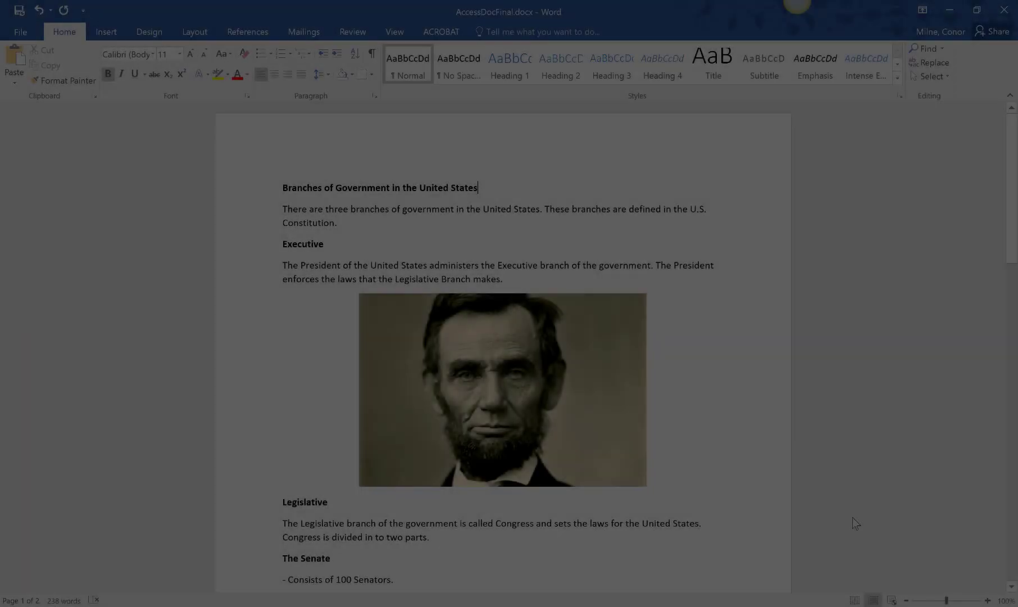
# Step: Make the 'Branches of Government' document title a Heading 1
pyautogui.scroll(-2, 853, 517)
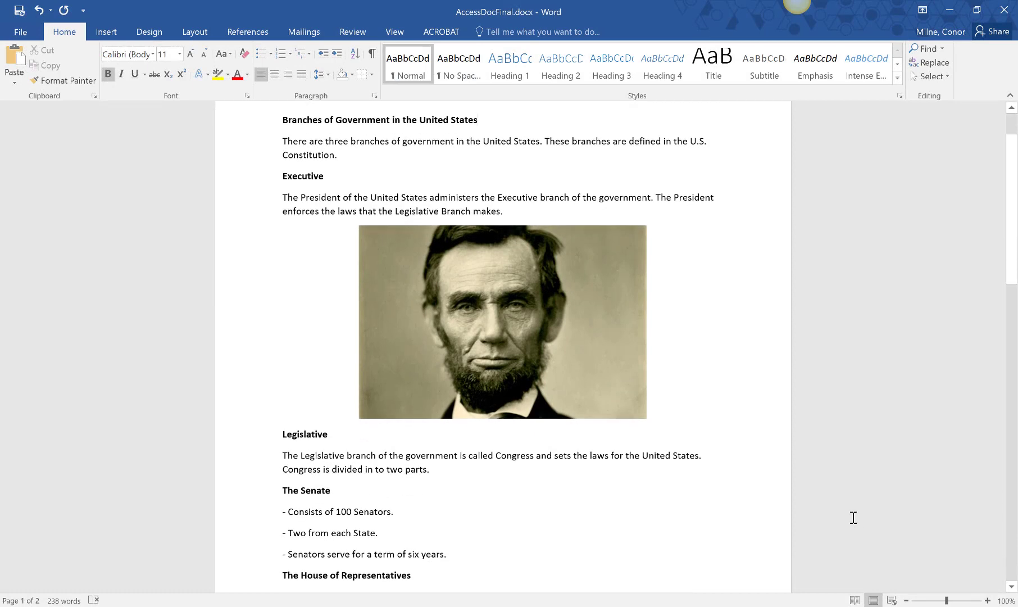
pyautogui.scroll(-1, 853, 517)
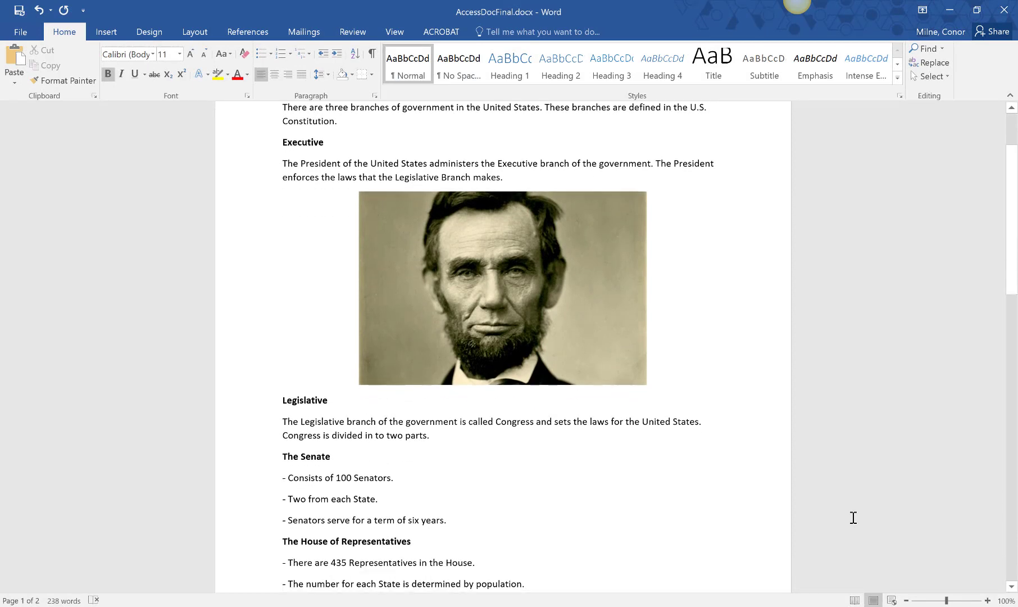
pyautogui.scroll(-7, 853, 517)
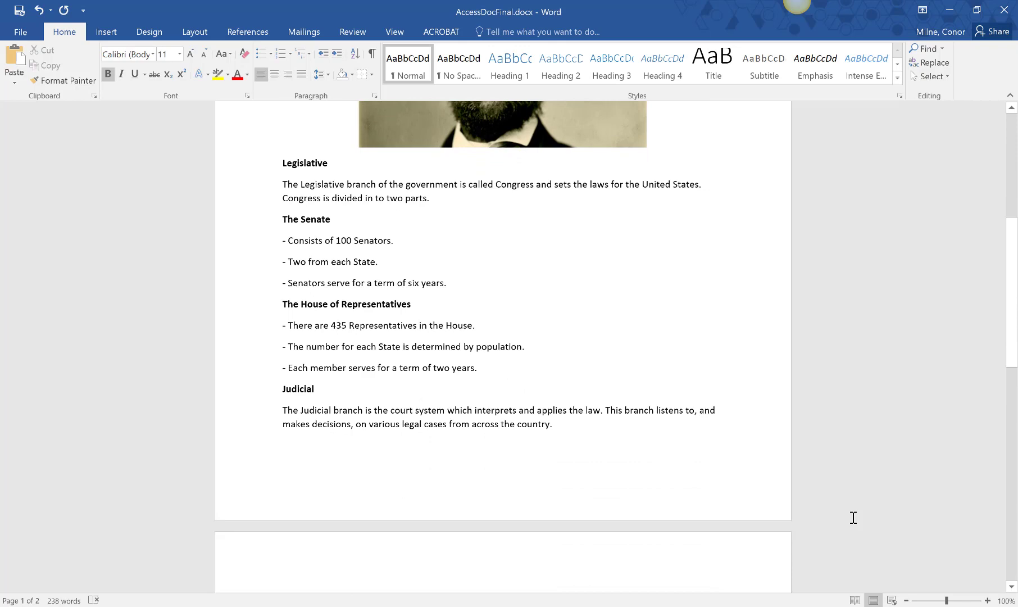
pyautogui.scroll(-7, 853, 516)
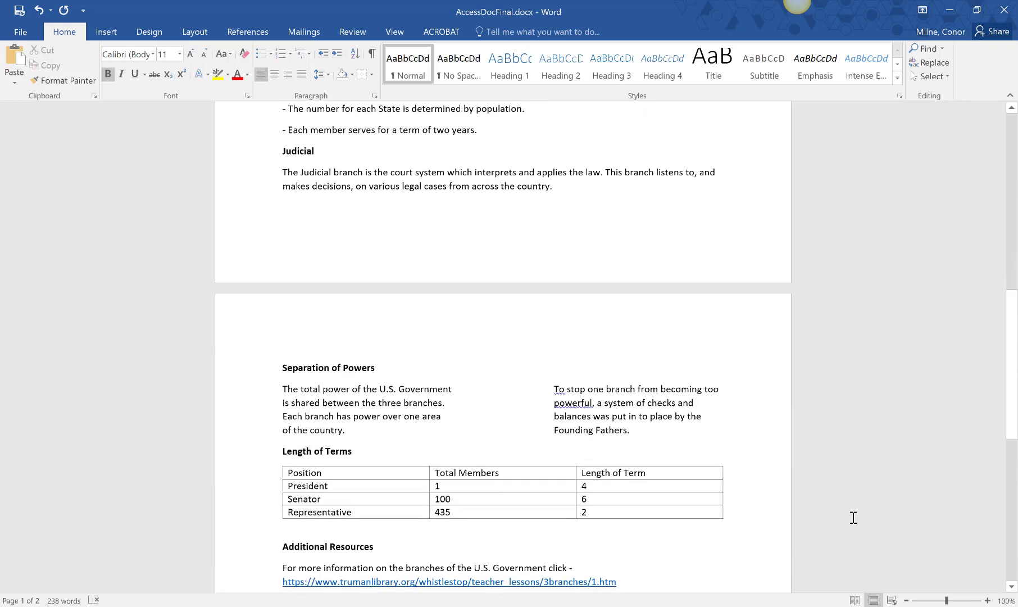
pyautogui.scroll(-4, 853, 517)
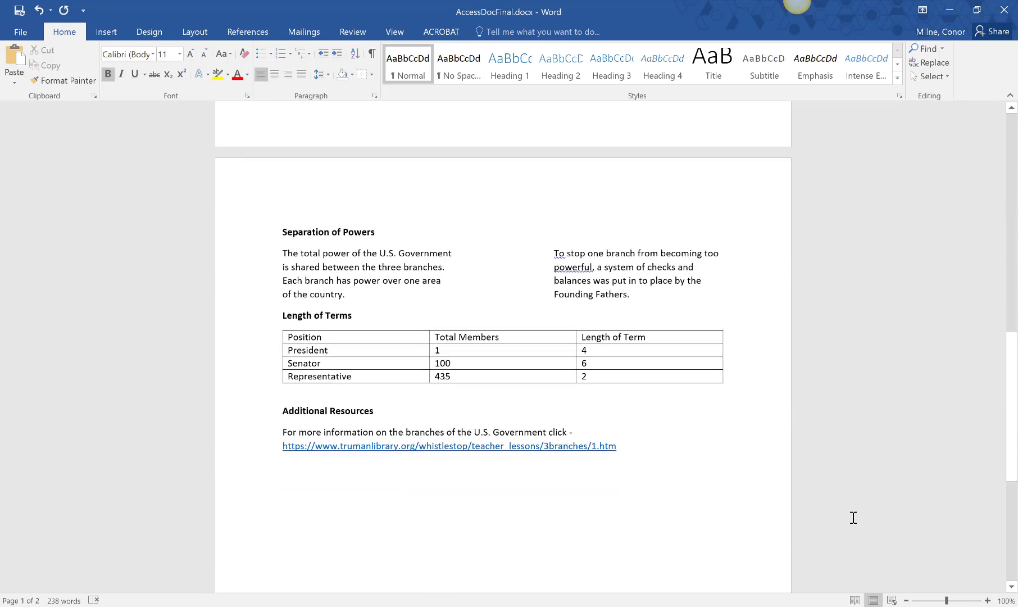
pyautogui.scroll(18, 853, 517)
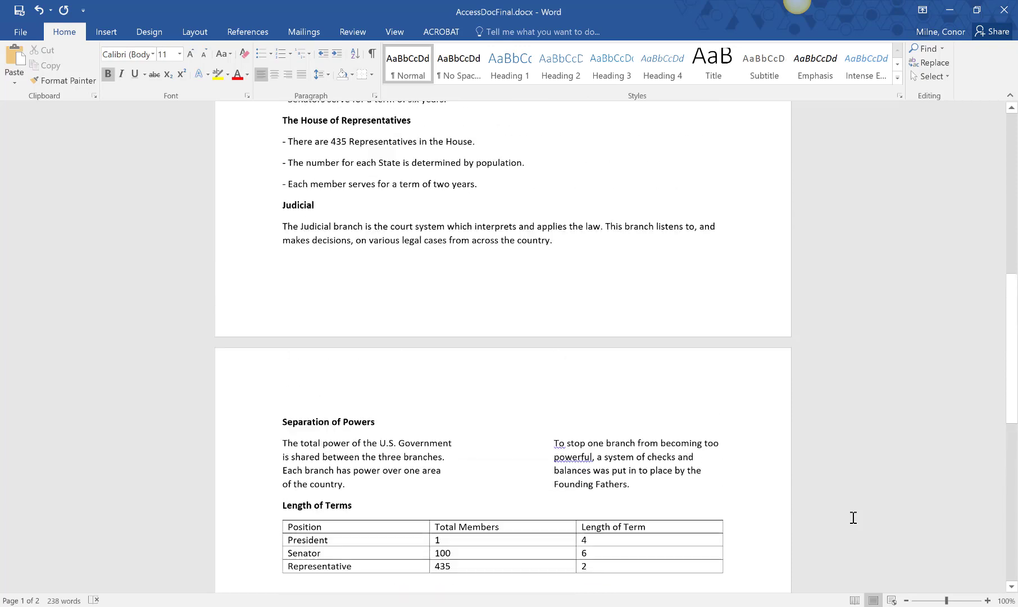
pyautogui.scroll(4, 853, 517)
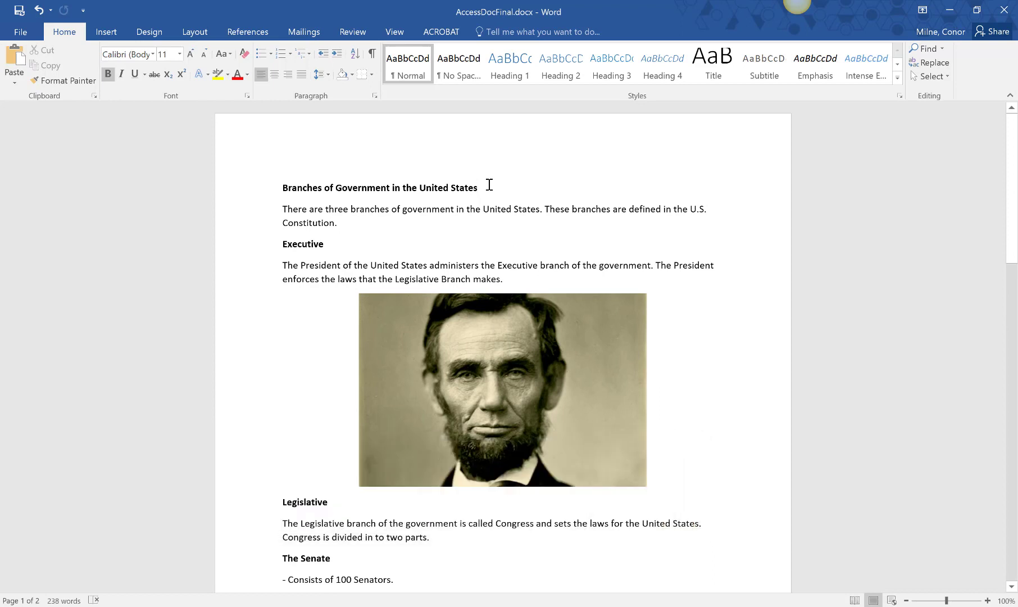
pyautogui.moveTo(489, 185); pyautogui.dragTo(302, 194)
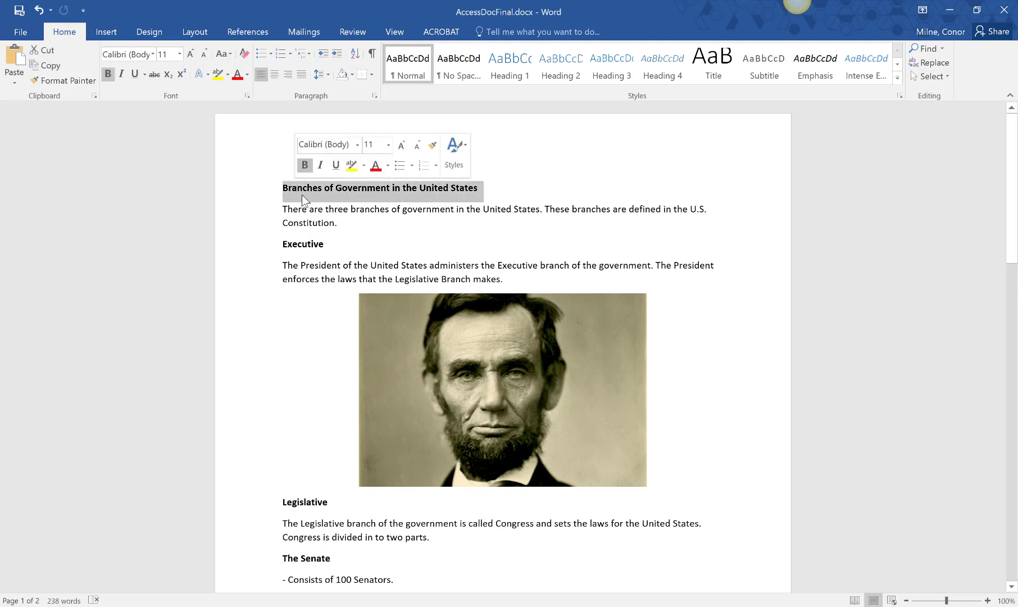
pyautogui.moveTo(334, 246); pyautogui.dragTo(282, 246)
pyautogui.click(347, 250)
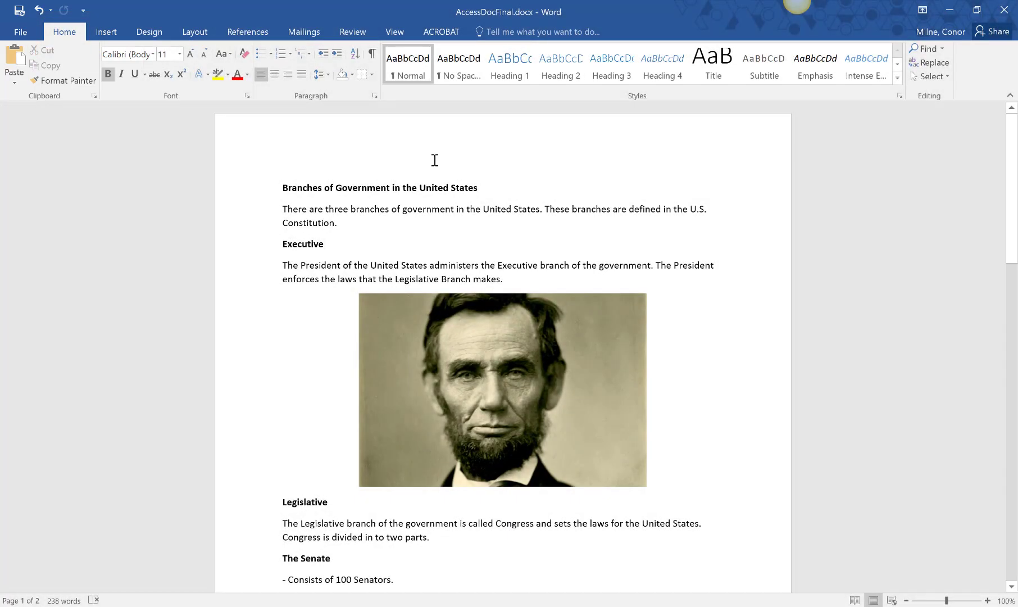
pyautogui.moveTo(483, 184); pyautogui.dragTo(296, 182)
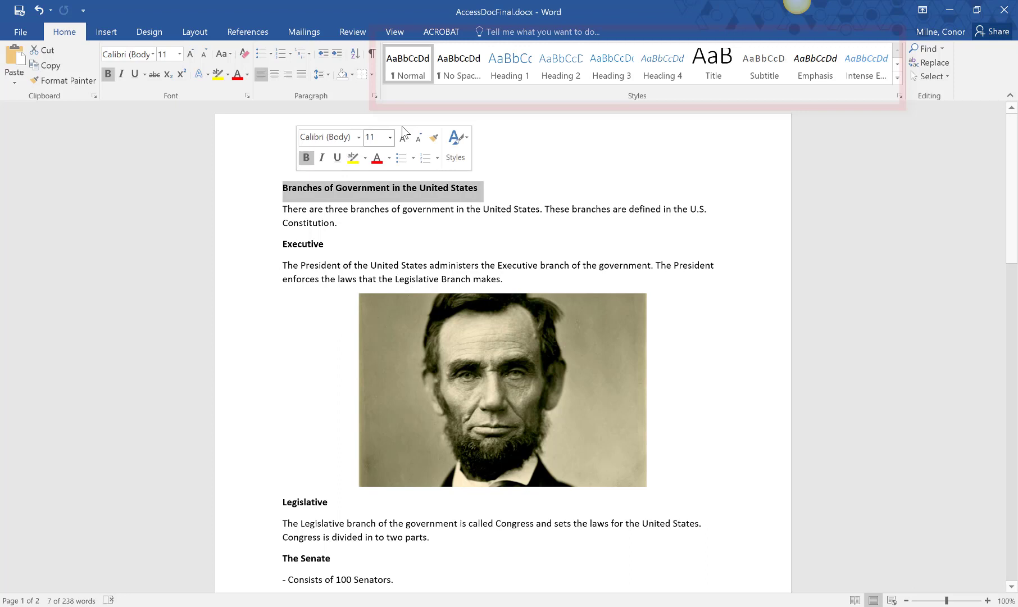
pyautogui.click(513, 68)
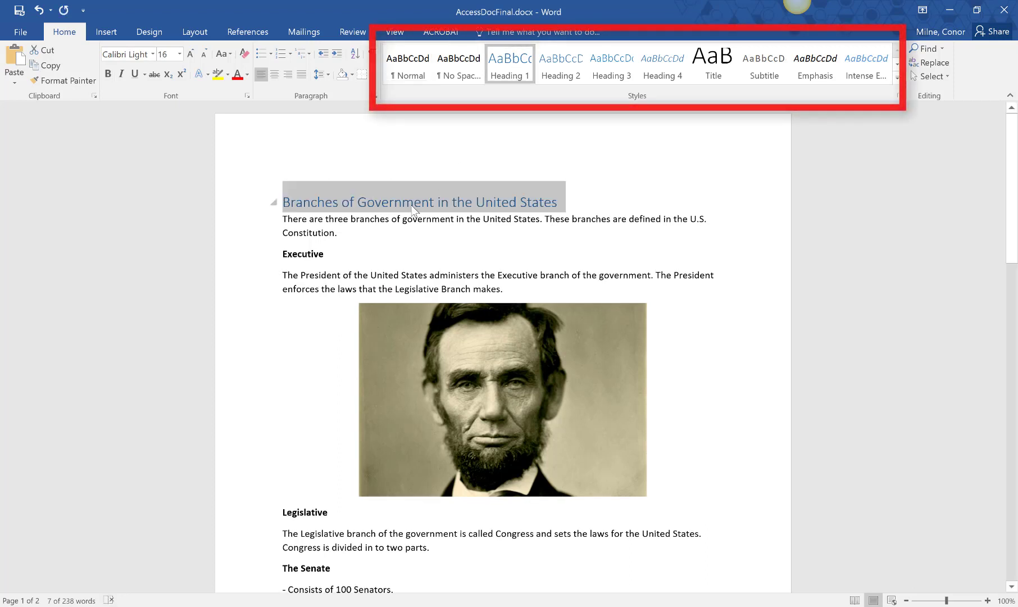
pyautogui.click(391, 240)
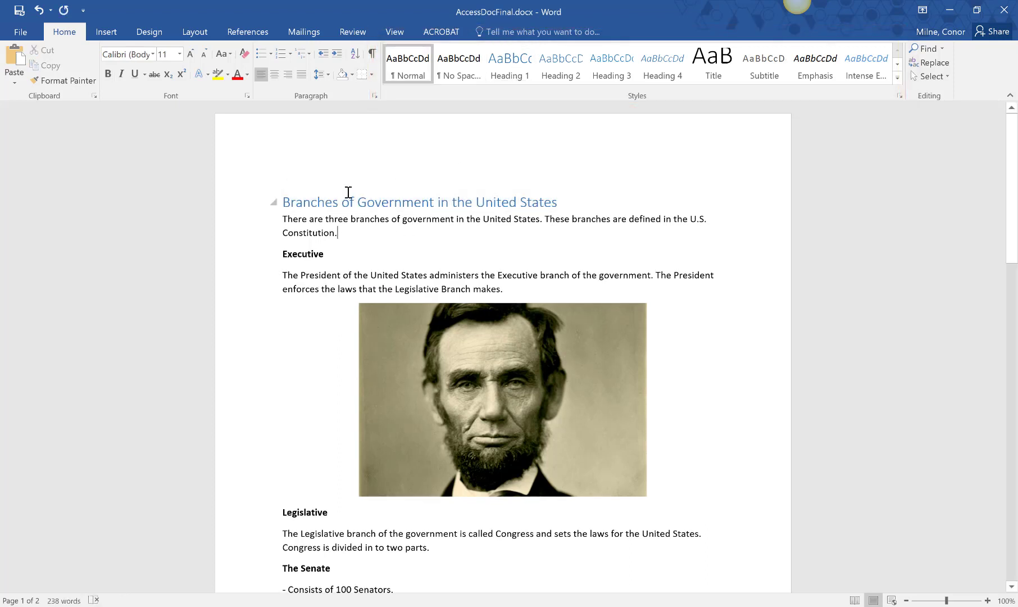
# Step: Make the Executive and Legislative section names Heading 2
pyautogui.moveTo(329, 259); pyautogui.dragTo(282, 255)
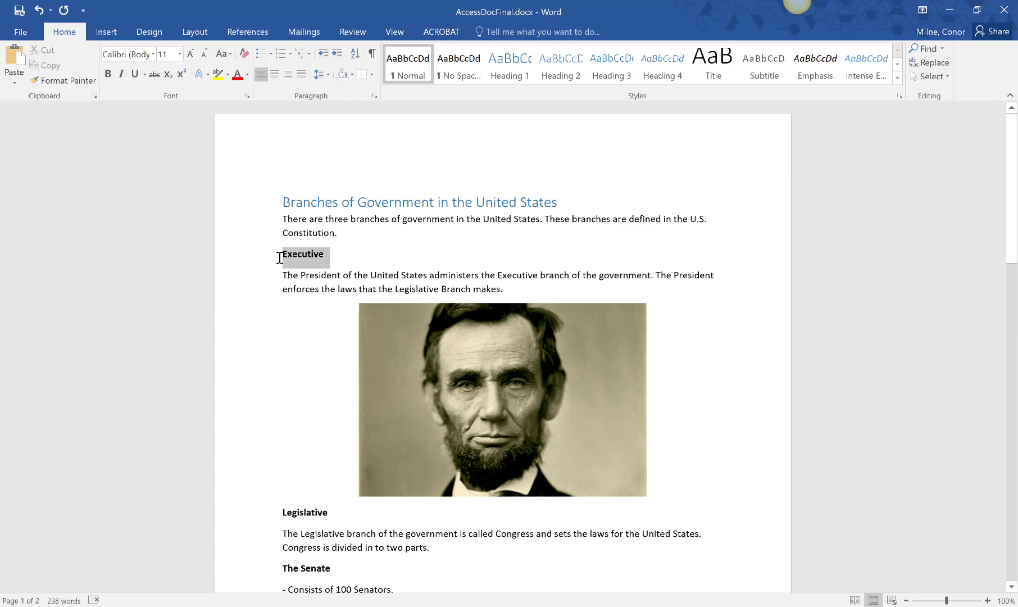
pyautogui.click(551, 57)
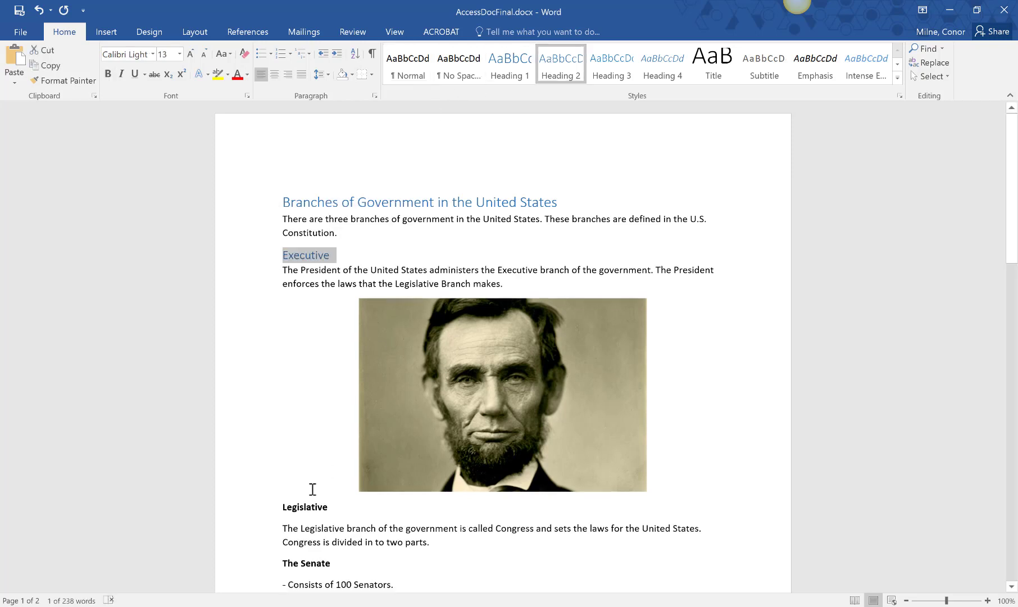
pyautogui.moveTo(333, 507); pyautogui.dragTo(282, 507)
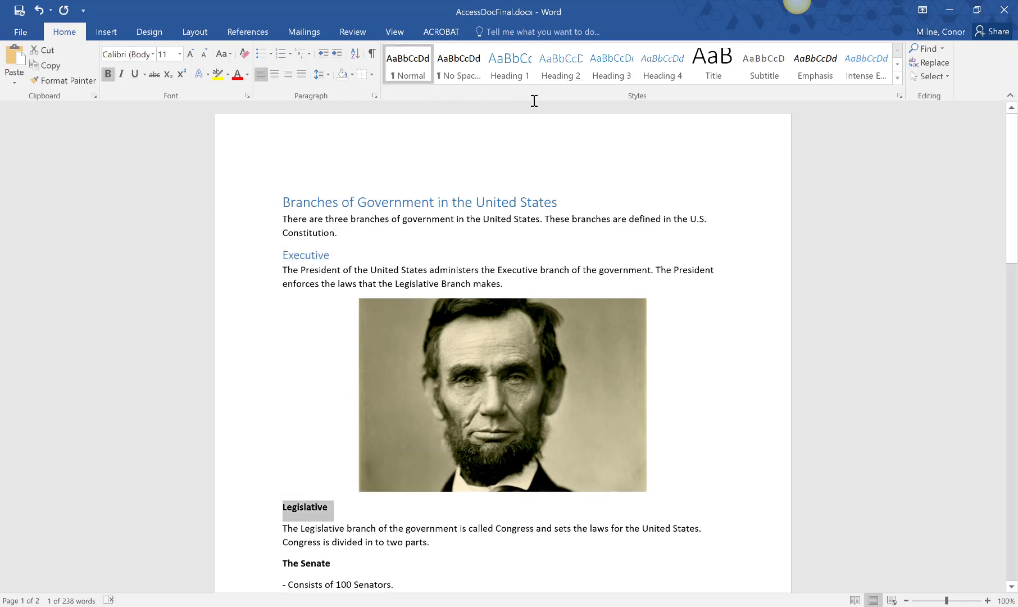
pyautogui.click(556, 71)
# Step: Make The Senate and The House of Representatives Heading 3, then open Modify for Heading 3
pyautogui.scroll(-5, 559, 320)
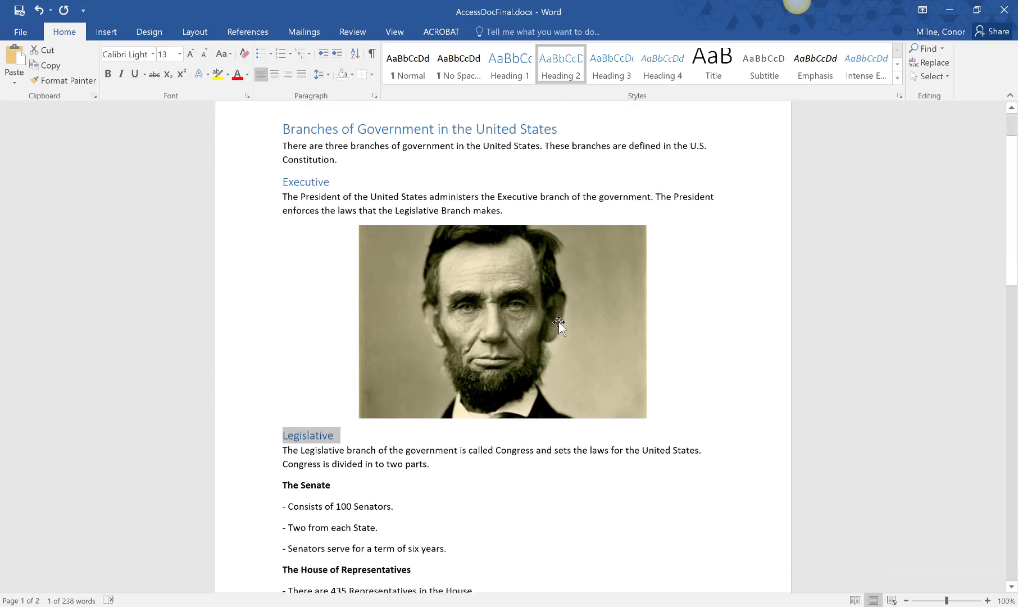
pyautogui.moveTo(348, 358); pyautogui.dragTo(282, 356)
pyautogui.click(617, 71)
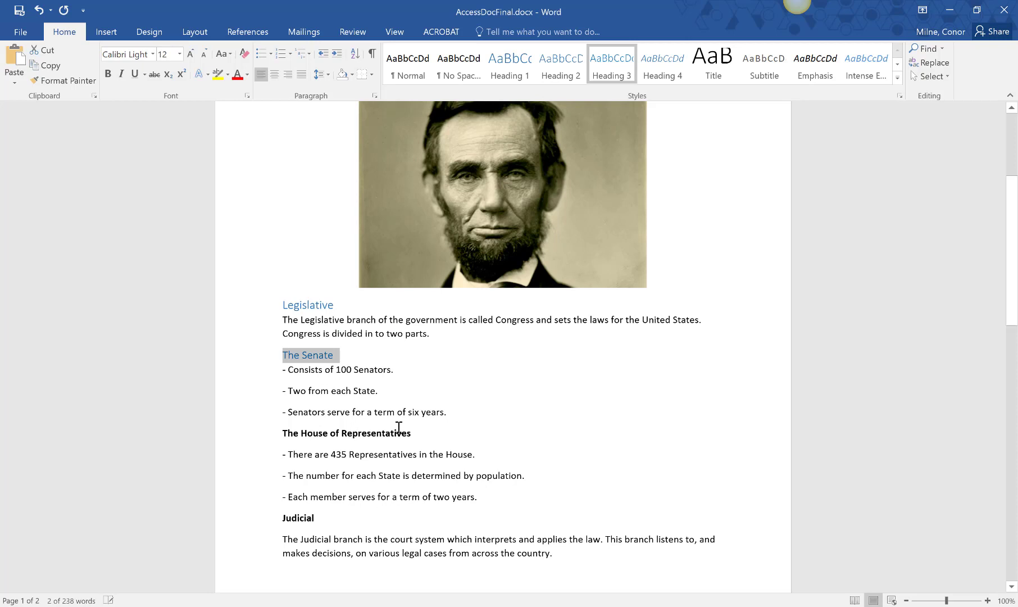
pyautogui.moveTo(394, 432); pyautogui.dragTo(282, 432)
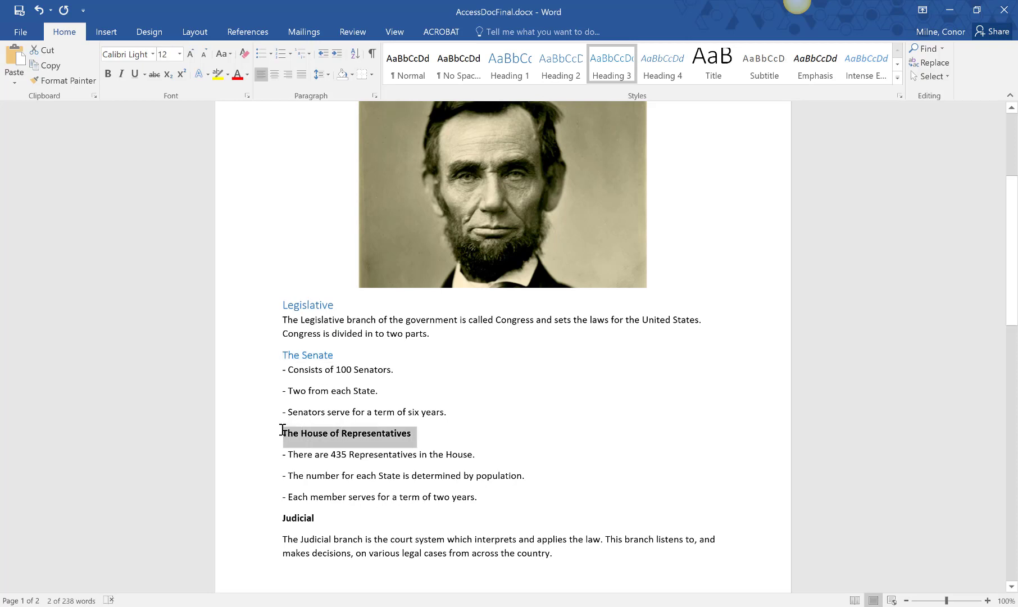
pyautogui.click(604, 69)
pyautogui.click(578, 409)
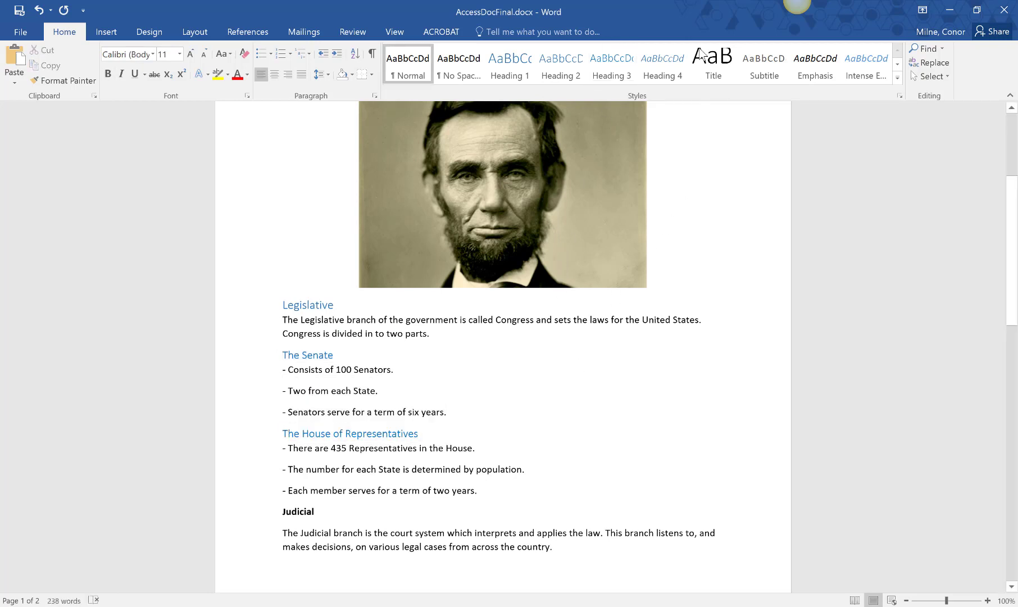
pyautogui.rightClick(610, 71)
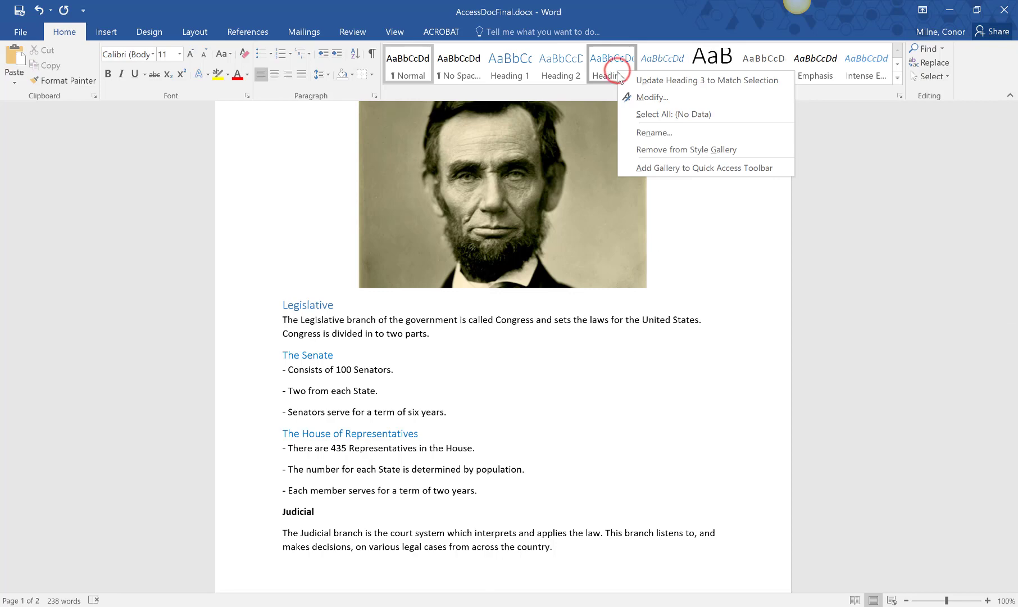
pyautogui.click(650, 97)
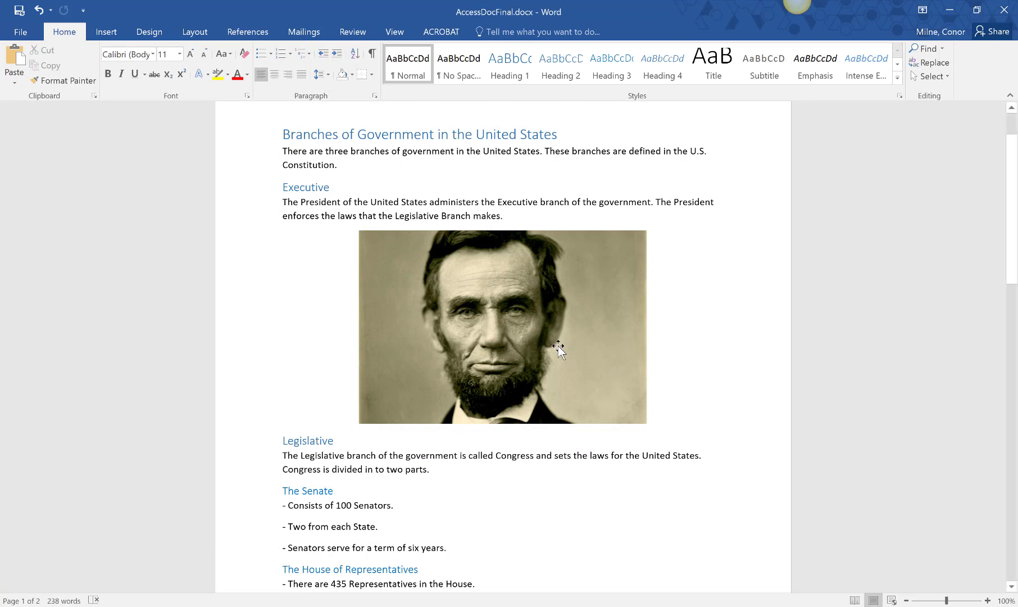
# Step: Add alt text to the portrait photo in Format Picture, describing which president it shows
pyautogui.click(503, 310)
pyautogui.rightClick(503, 310)
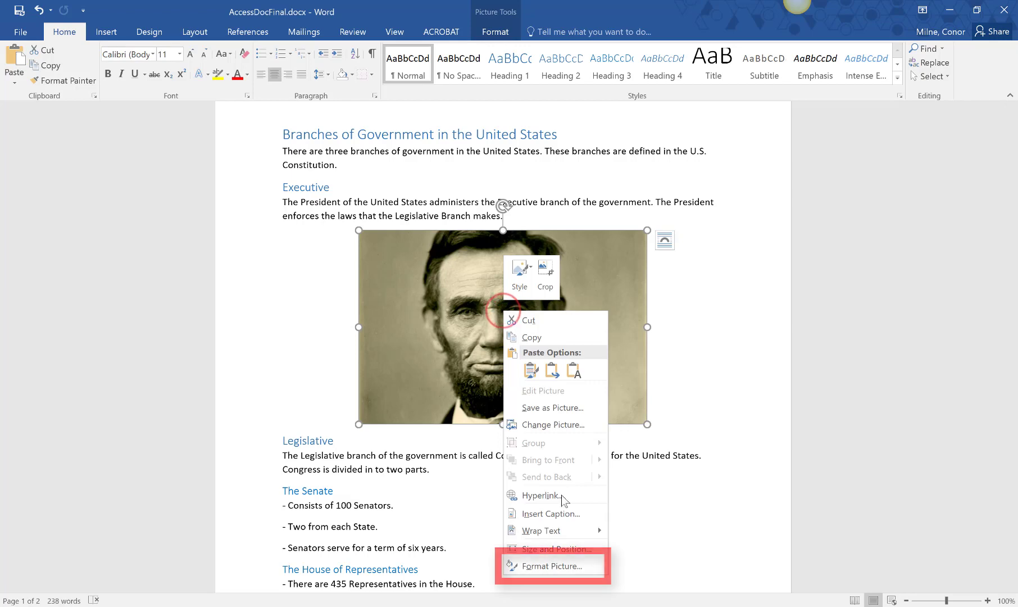
pyautogui.click(563, 569)
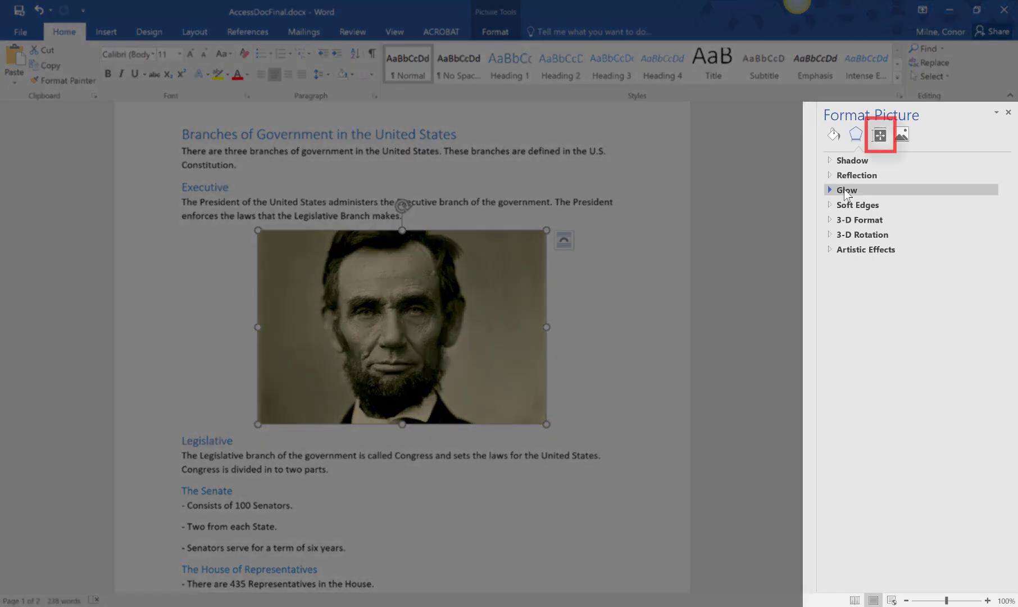
pyautogui.click(878, 136)
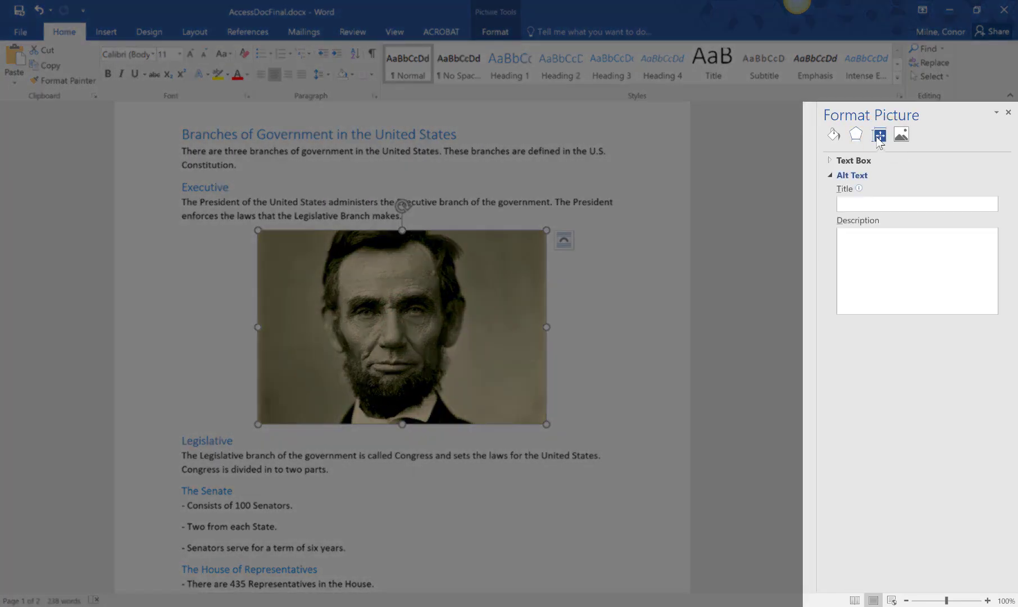
pyautogui.click(859, 239)
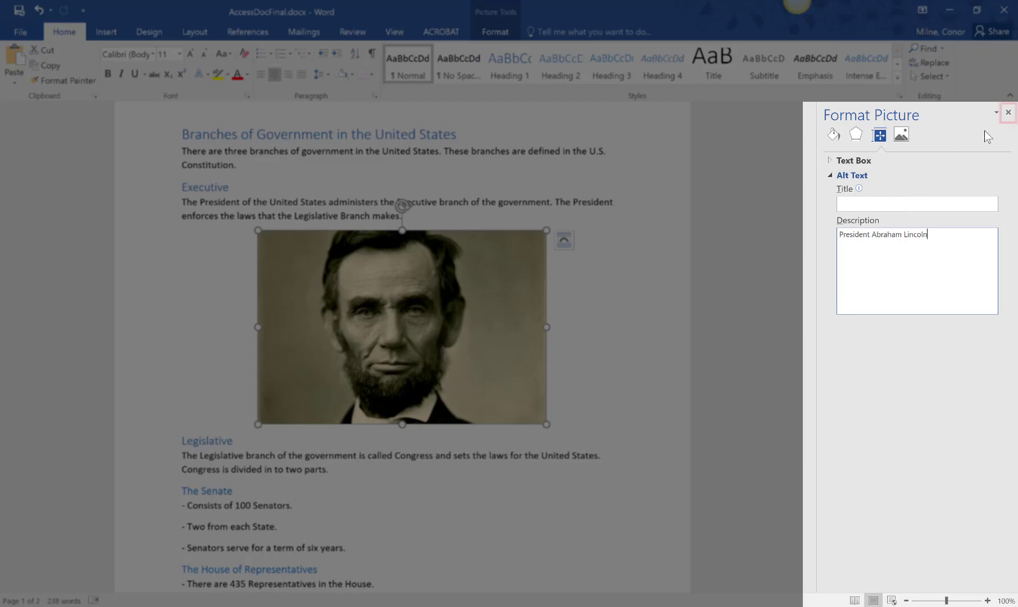
pyautogui.click(1008, 112)
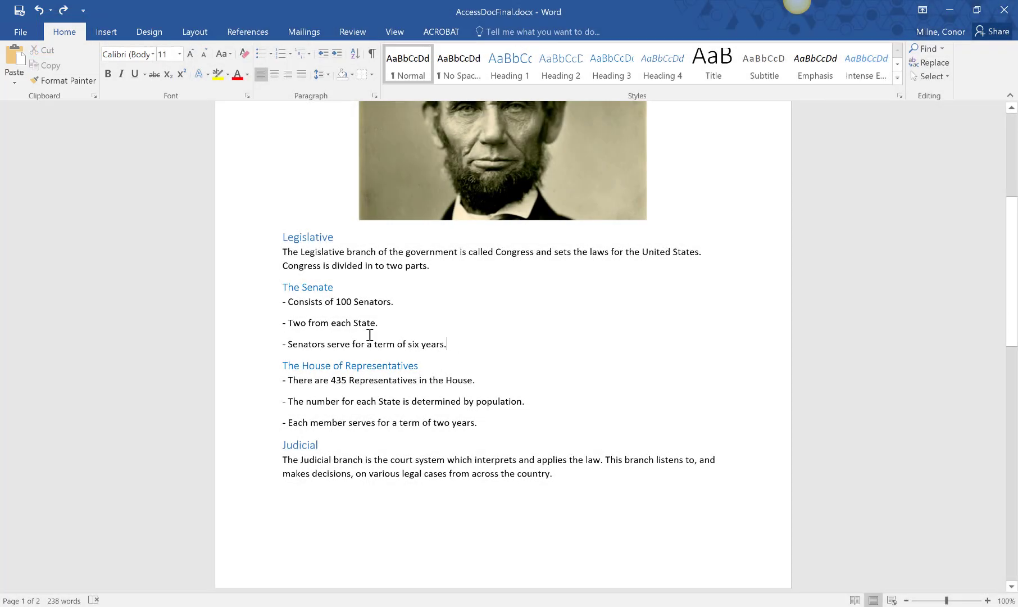
# Step: Apply round bullets to the three lines under The Senate
pyautogui.moveTo(448, 344); pyautogui.dragTo(282, 297)
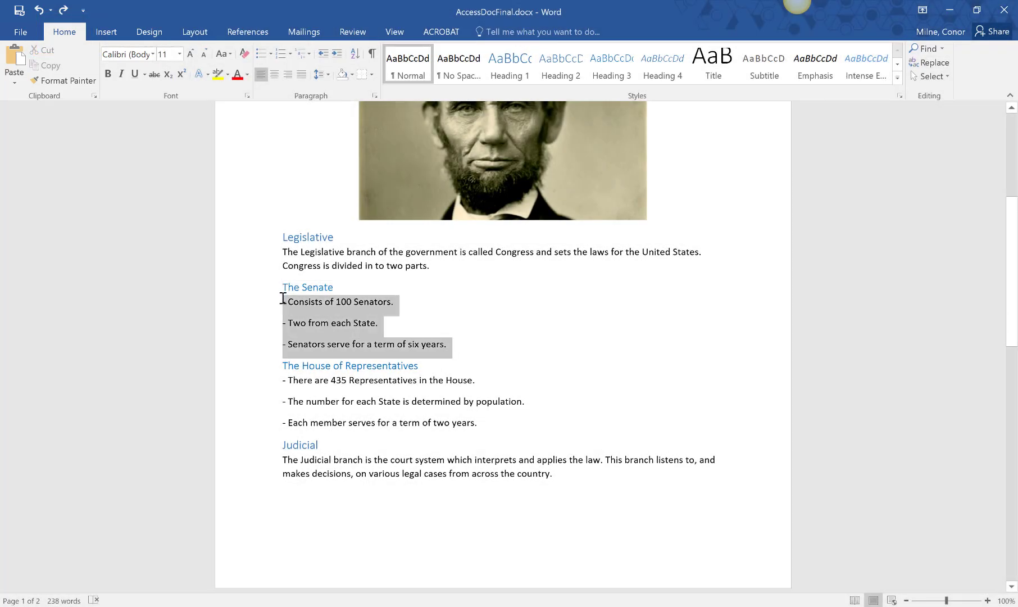
pyautogui.click(271, 54)
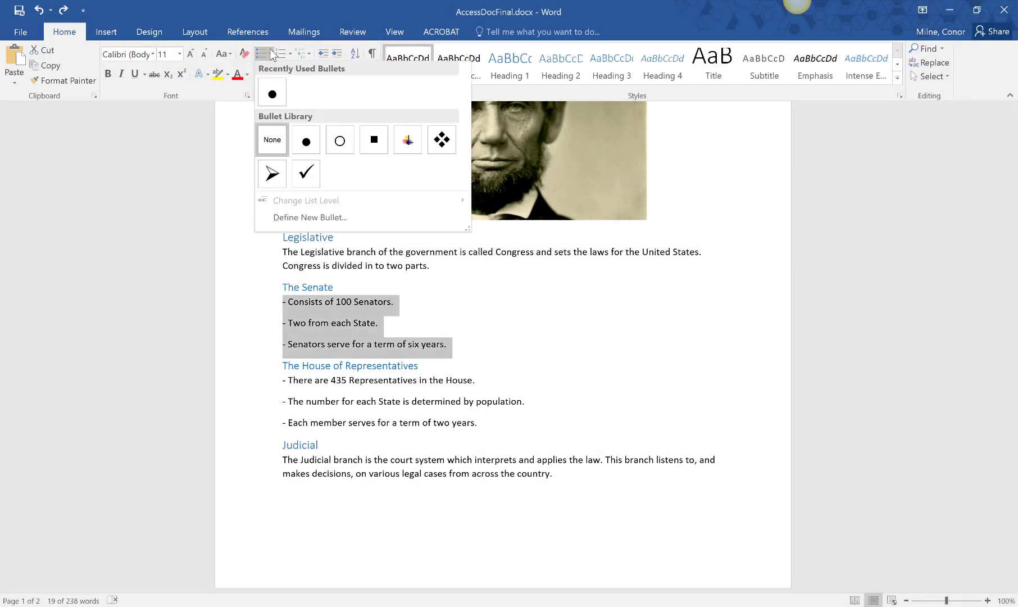
pyautogui.click(274, 103)
pyautogui.click(484, 333)
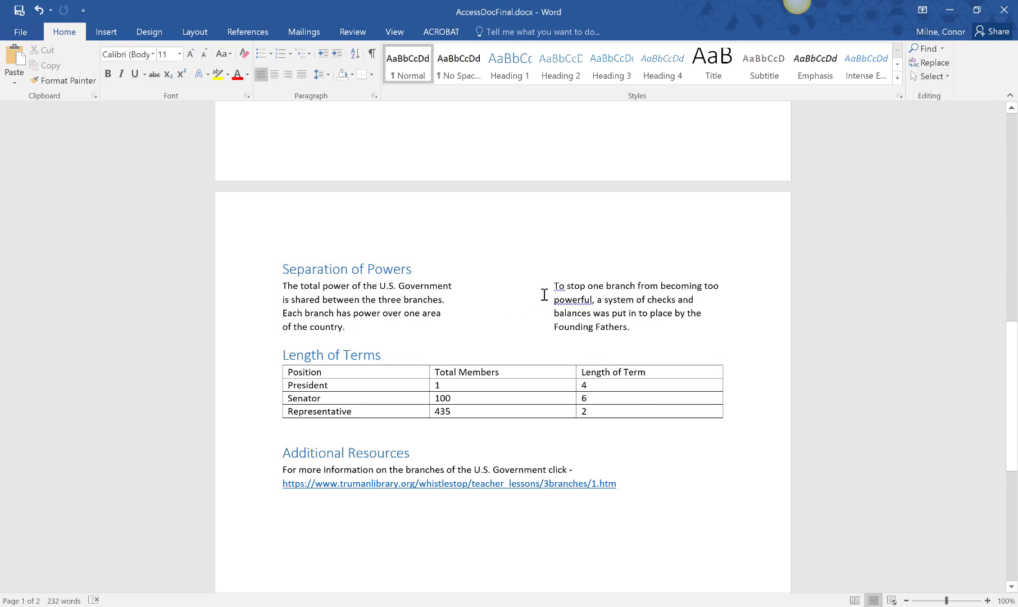
# Step: Delete the first line of the right-hand text, then undo the deletion
pyautogui.moveTo(550, 286); pyautogui.dragTo(718, 287)
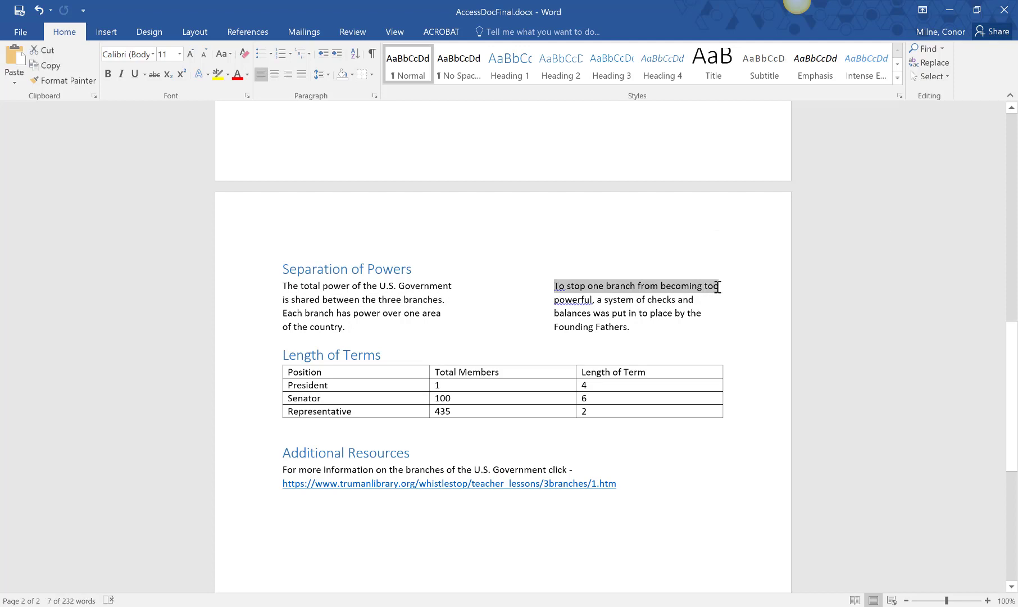
pyautogui.press('Delete')
pyautogui.hotkey('ctrl', 'z')
pyautogui.hotkey('ctrl', 'z')
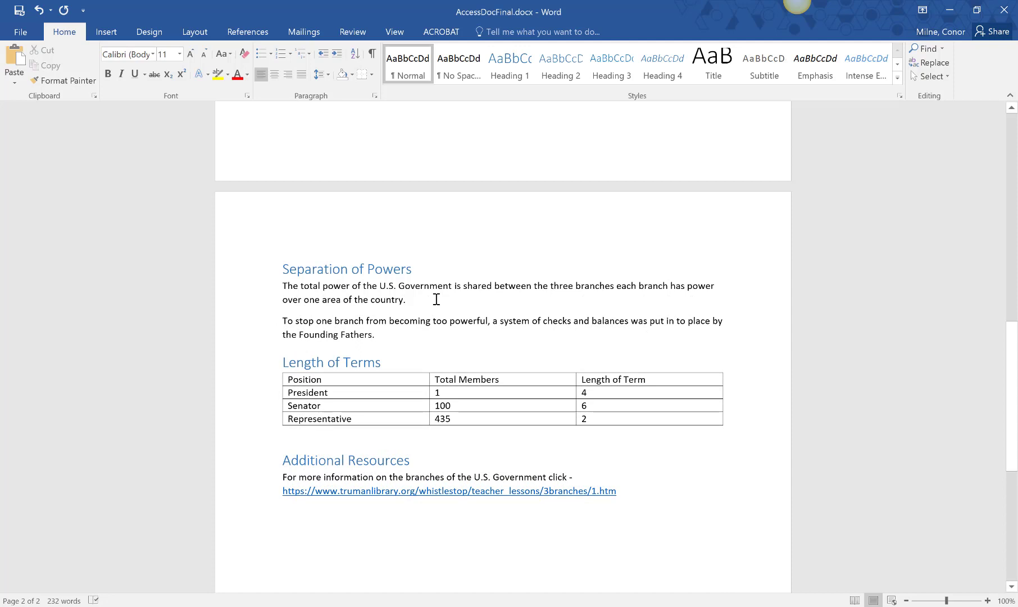
# Step: Set both Separation of Powers paragraphs in two columns and push the heading to page 2
pyautogui.moveTo(393, 336); pyautogui.dragTo(283, 288)
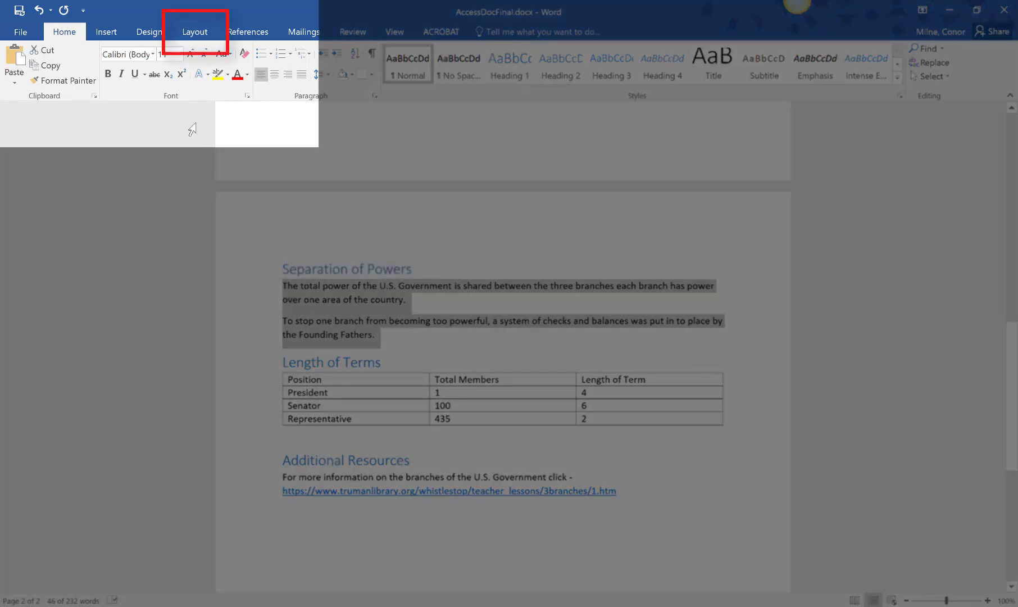
pyautogui.click(203, 29)
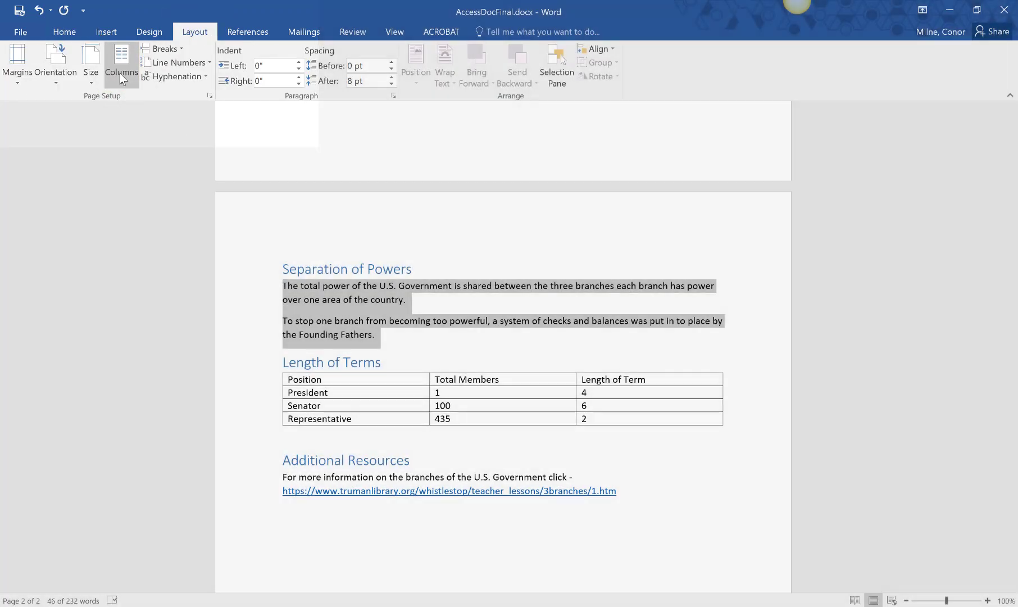
pyautogui.click(121, 64)
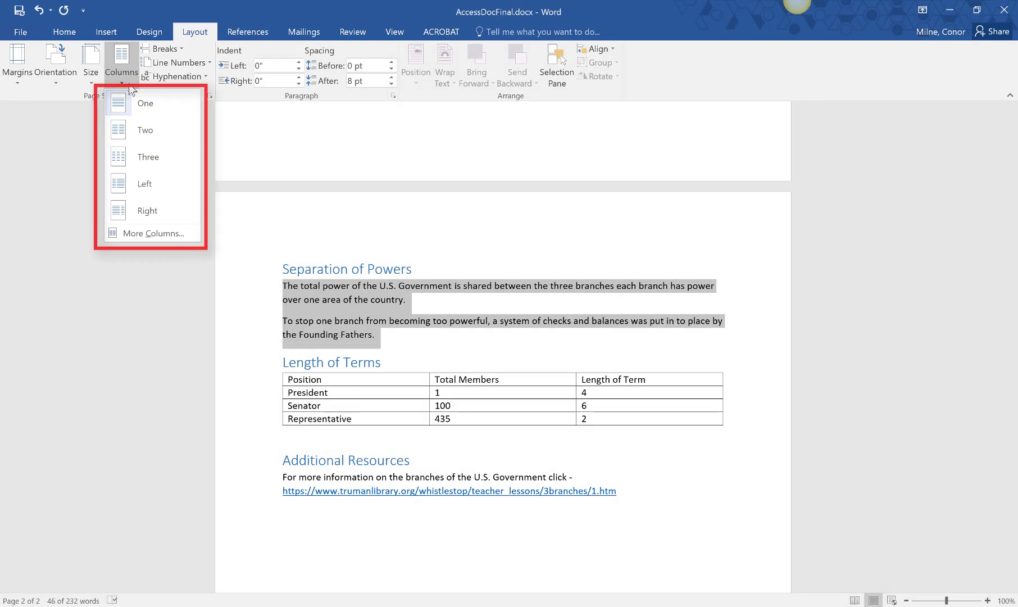
pyautogui.click(156, 129)
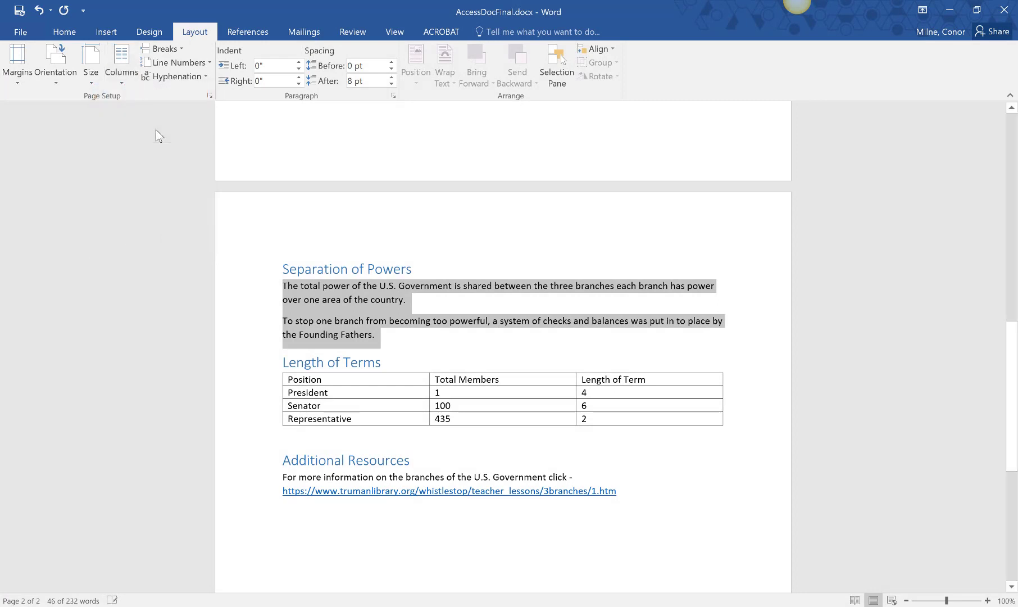
pyautogui.click(698, 303)
pyautogui.scroll(2, 695, 303)
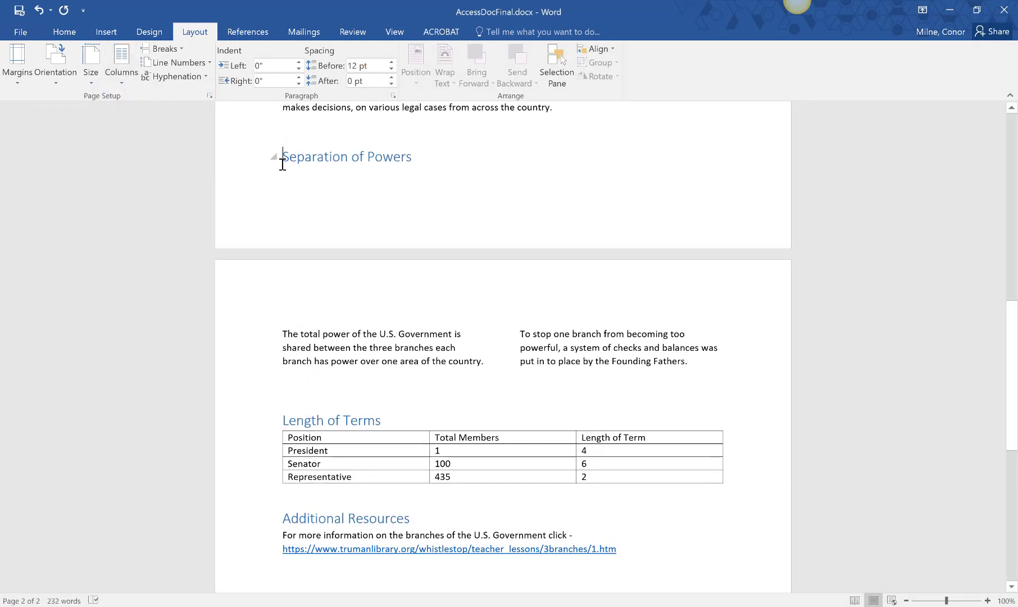
pyautogui.hotkey('ctrl', 'Return')
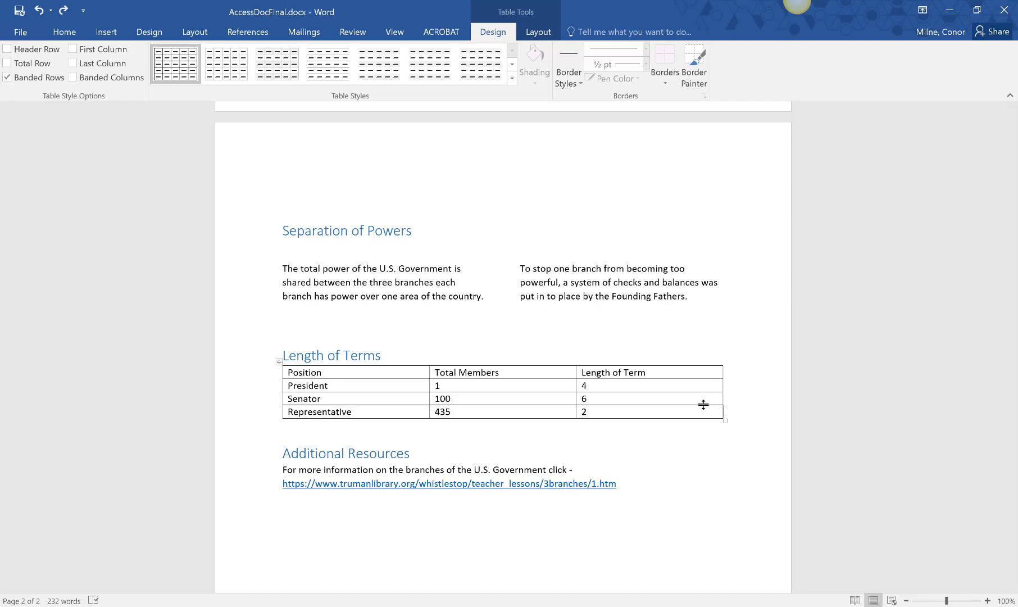
# Step: Enable Header Row and Repeat Header Rows on the Length of Terms table, then apply a table style
pyautogui.click(518, 384)
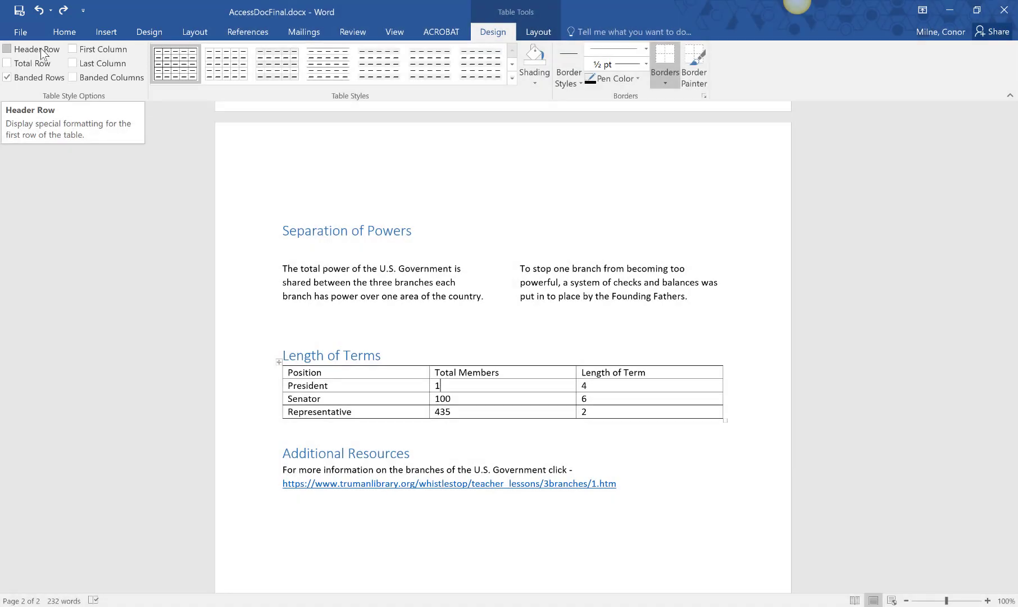
pyautogui.click(42, 52)
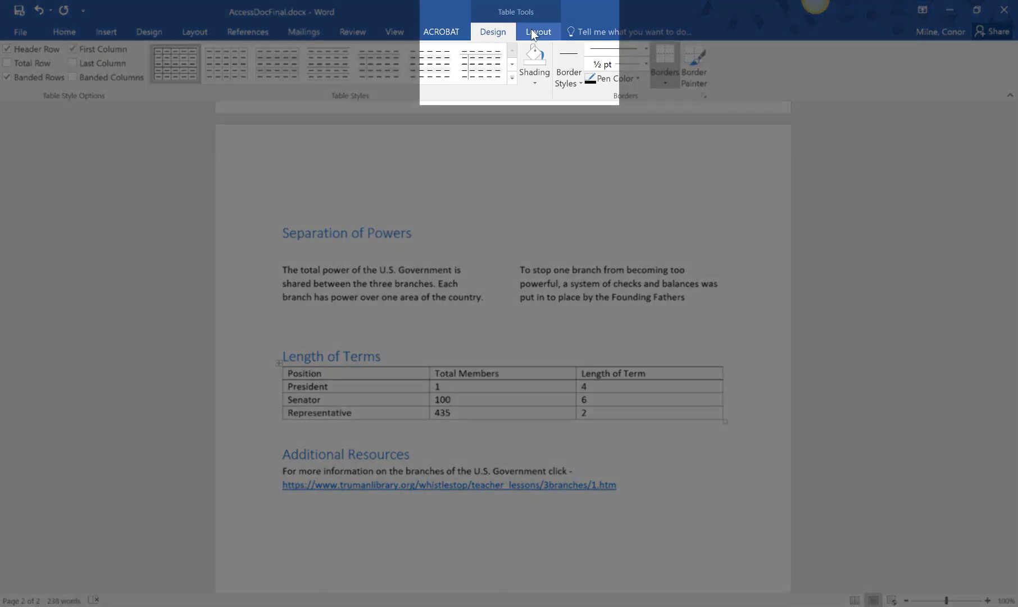
pyautogui.click(534, 31)
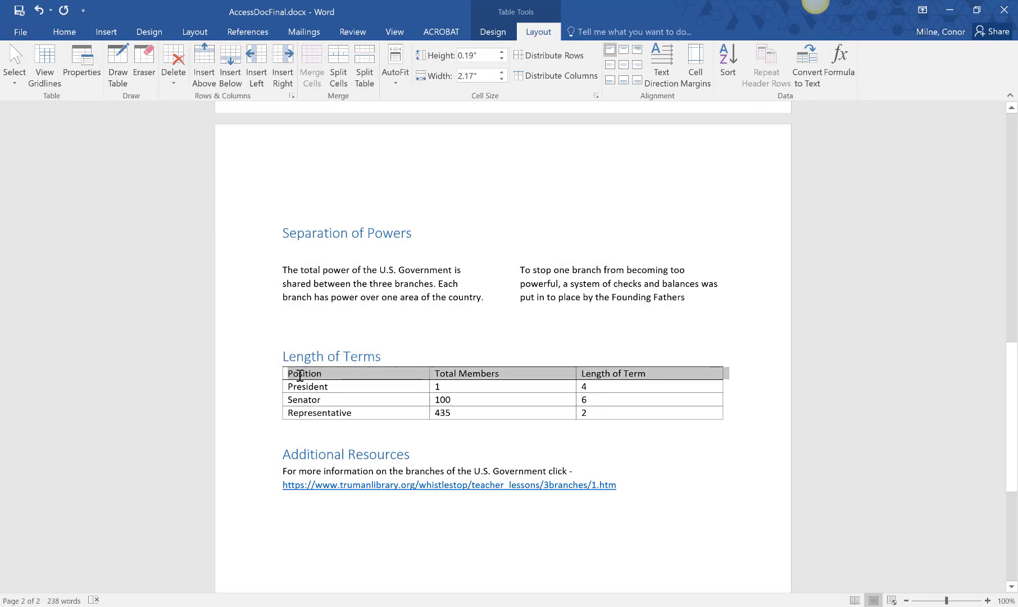
pyautogui.click(288, 372)
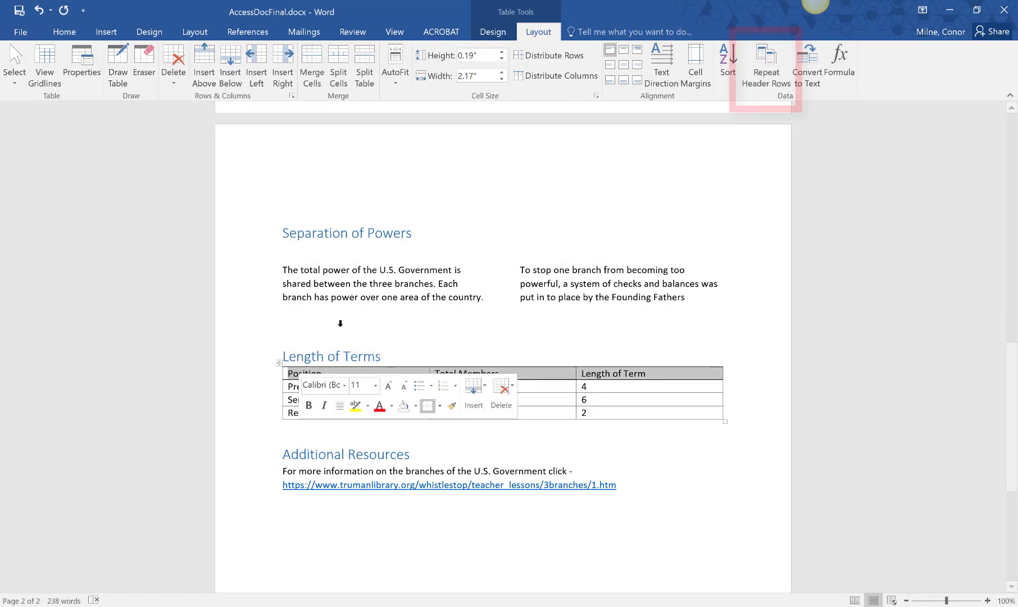
pyautogui.click(779, 54)
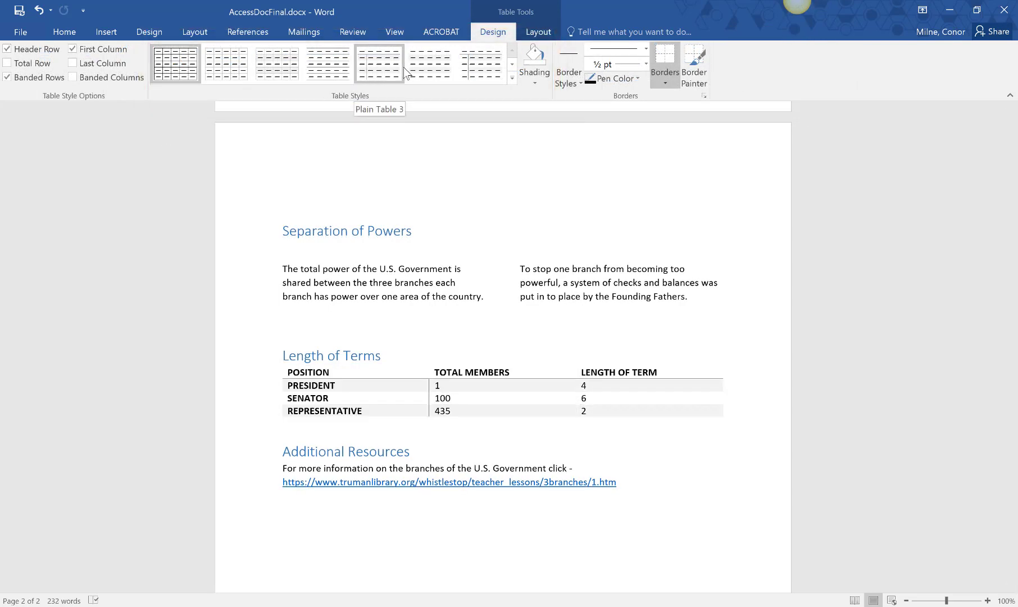
pyautogui.click(477, 74)
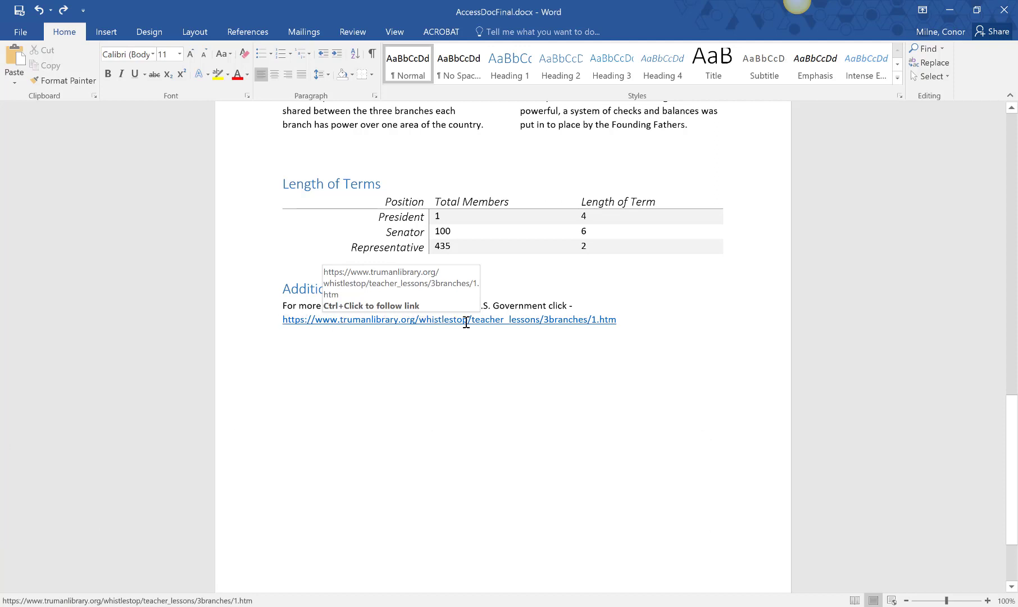
# Step: Delete the raw web address from the Additional Resources sentence
pyautogui.click(618, 319)
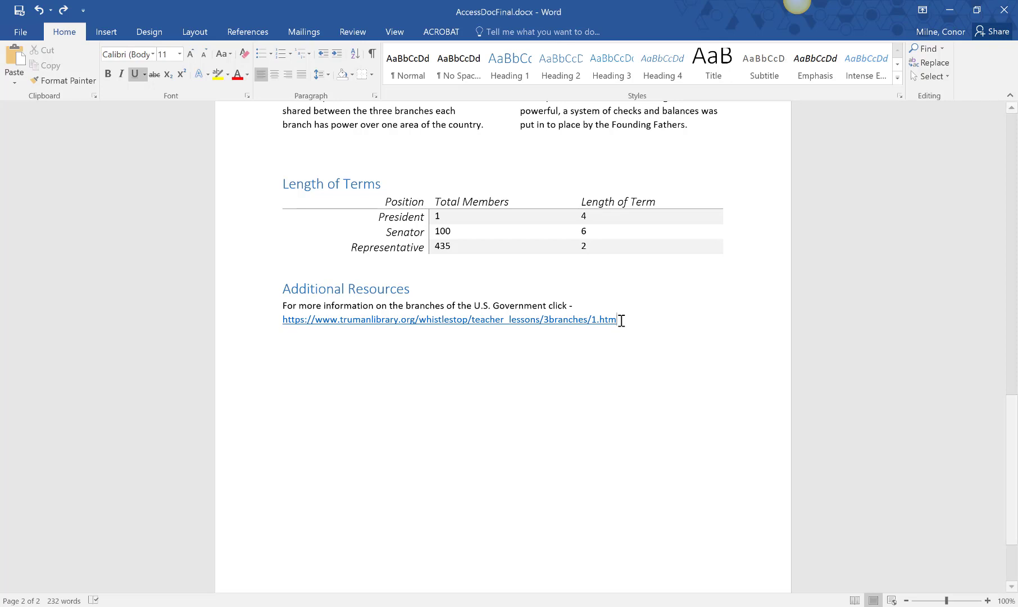
pyautogui.moveTo(621, 320); pyautogui.dragTo(292, 318)
pyautogui.hotkey('ctrl', 'c')
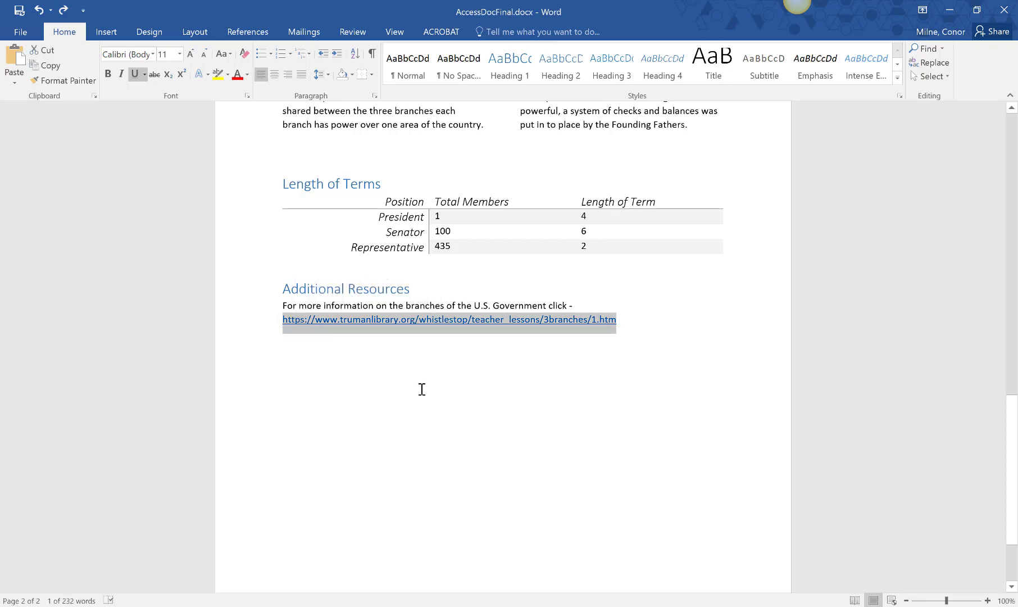
pyautogui.press('Delete')
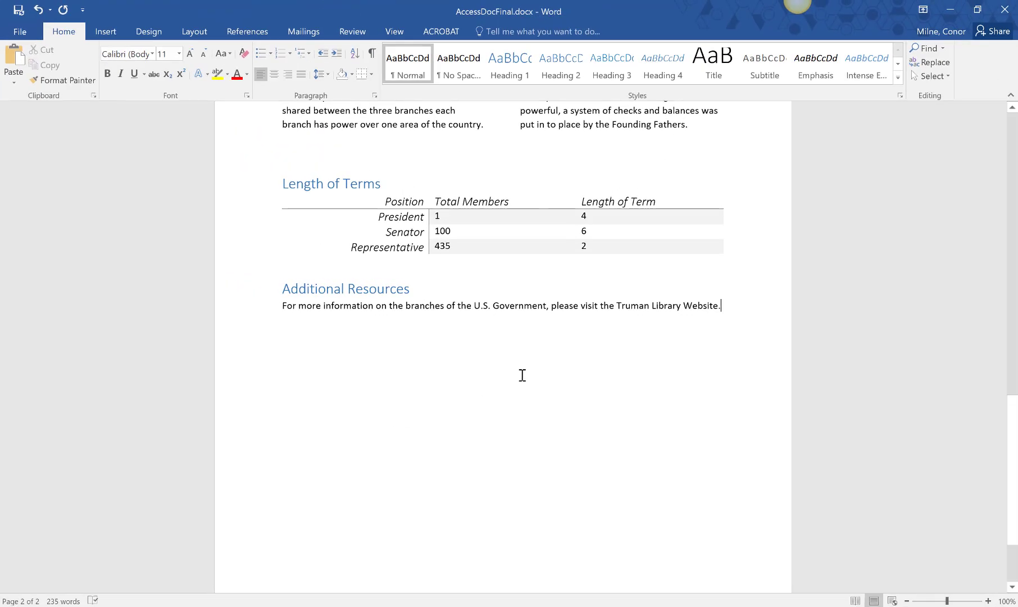
# Step: Link the words 'Truman Library Website' to the pasted Truman Library lesson page URL
pyautogui.moveTo(689, 318); pyautogui.dragTo(709, 311)
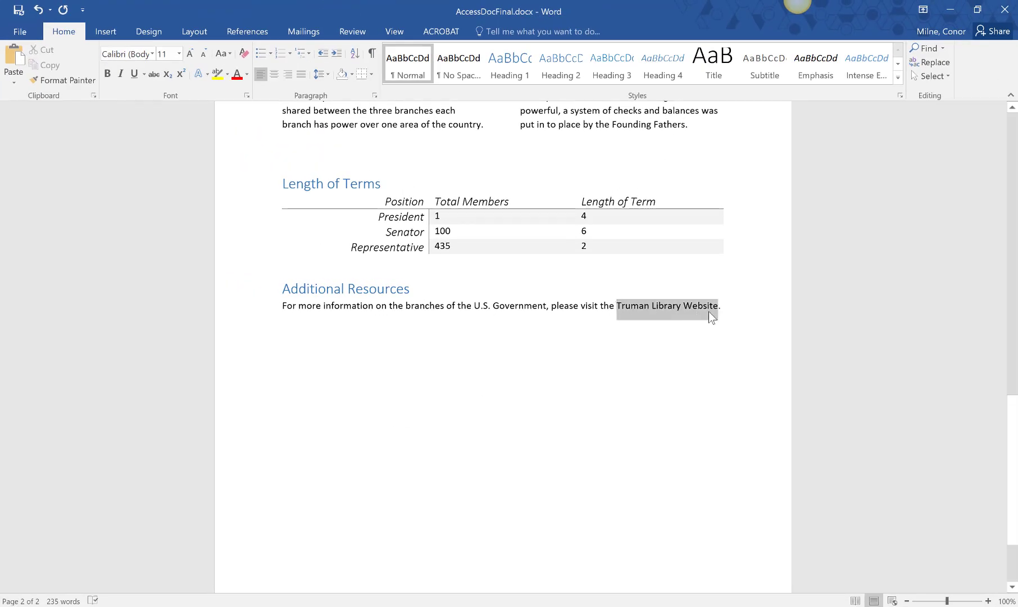
pyautogui.rightClick(708, 312)
pyautogui.click(733, 514)
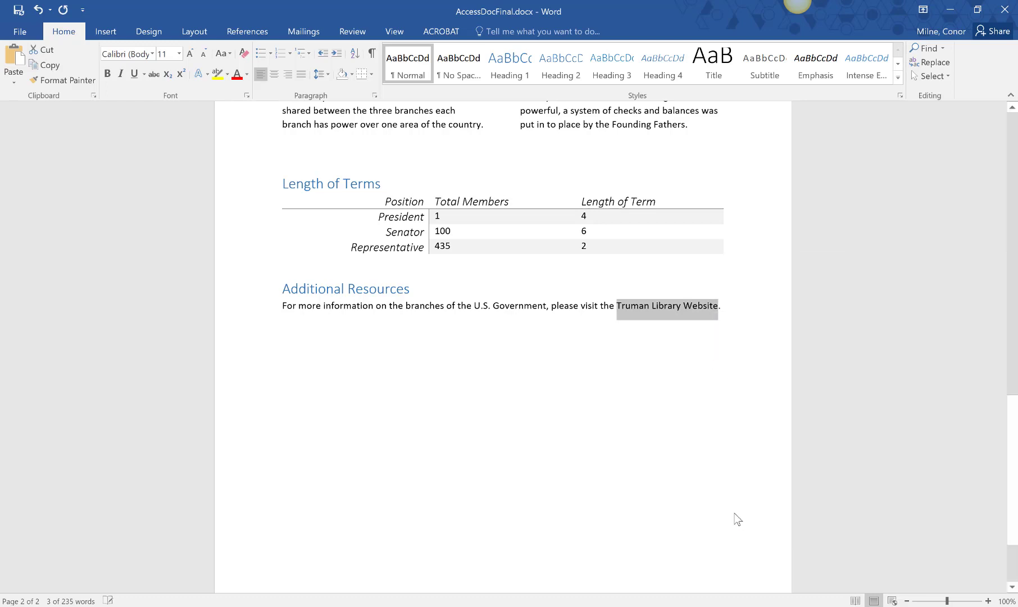
pyautogui.hotkey('ctrl', 'v')
pyautogui.write('l')
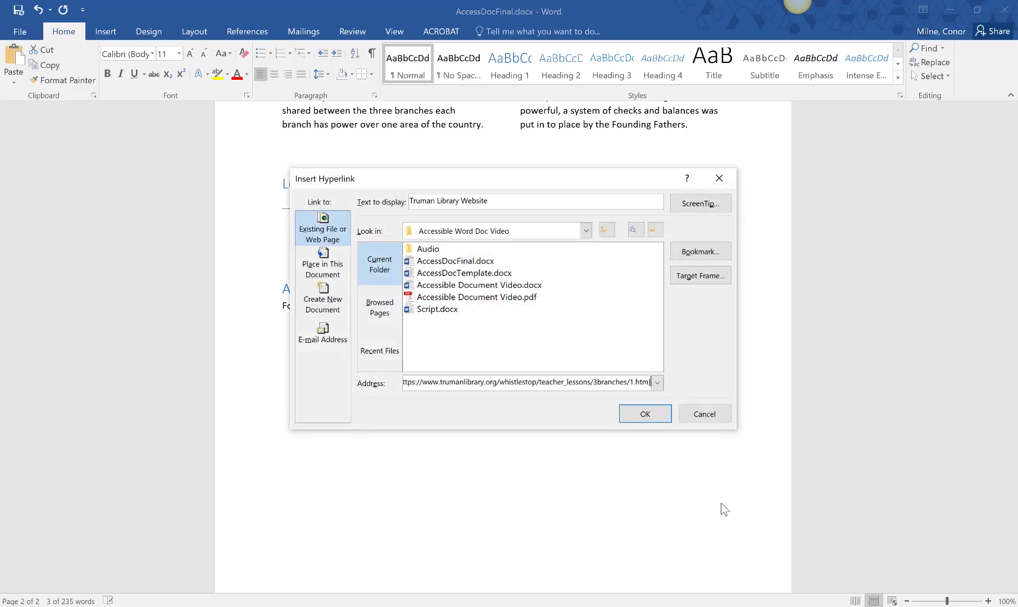
pyautogui.press('Return')
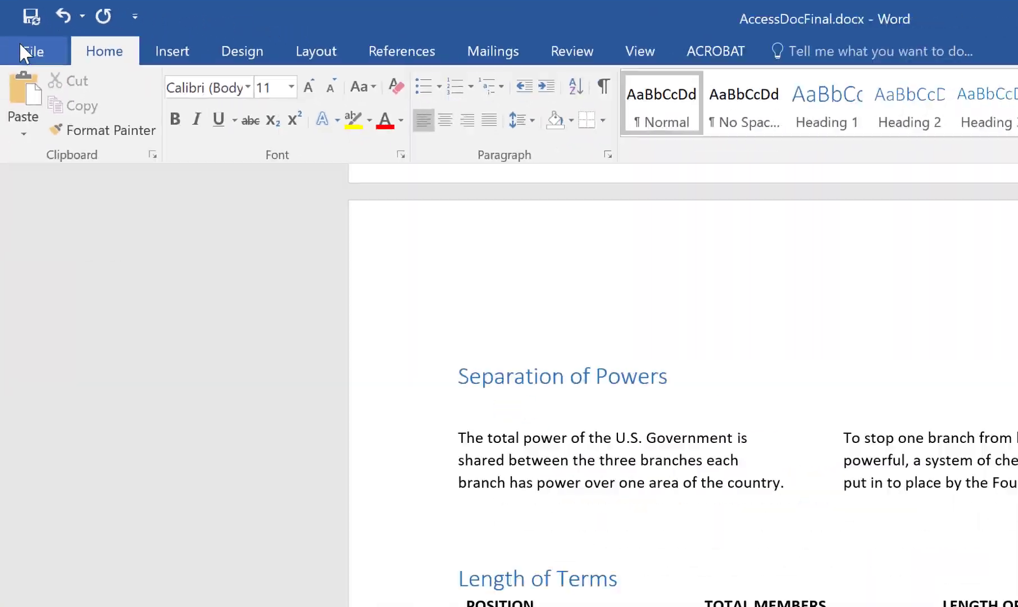
# Step: Run Check Accessibility from File > Info > Check for Issues
pyautogui.click(67, 110)
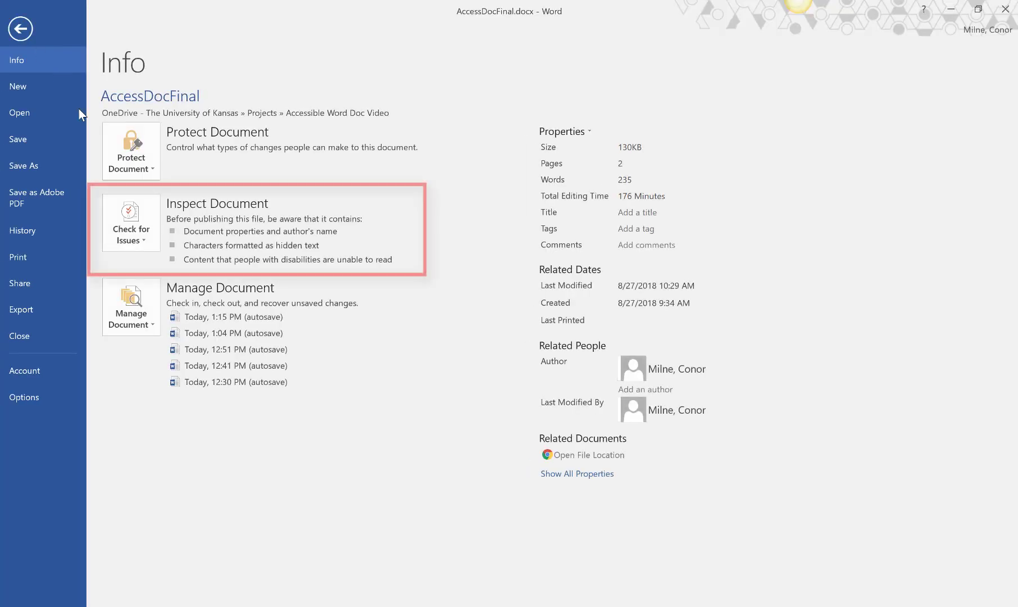
pyautogui.click(150, 227)
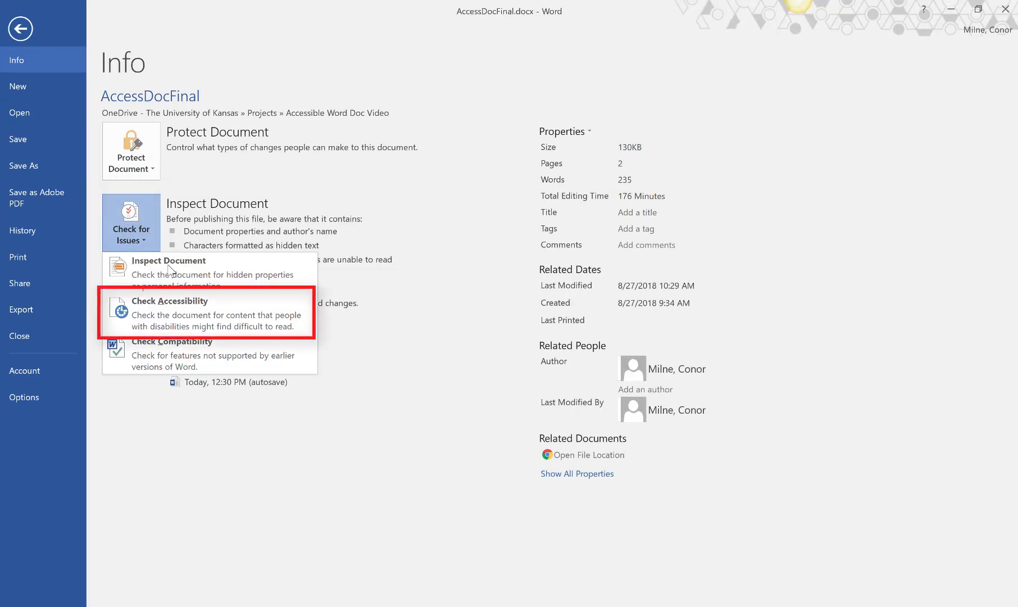
pyautogui.click(239, 307)
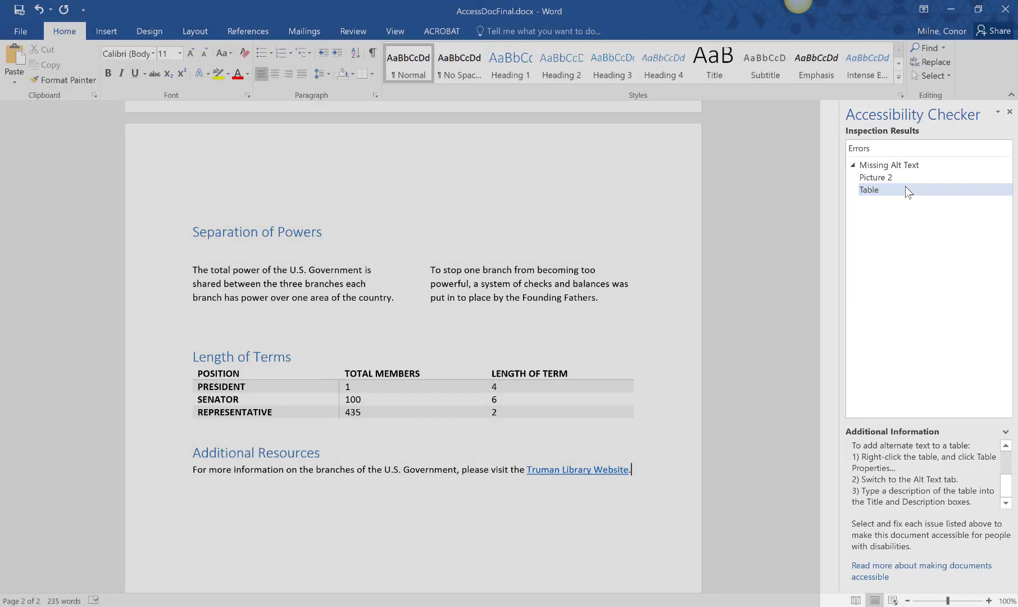
# Step: Review the Missing Alt Text errors for the Table and Picture 2, then close the checker
pyautogui.click(905, 187)
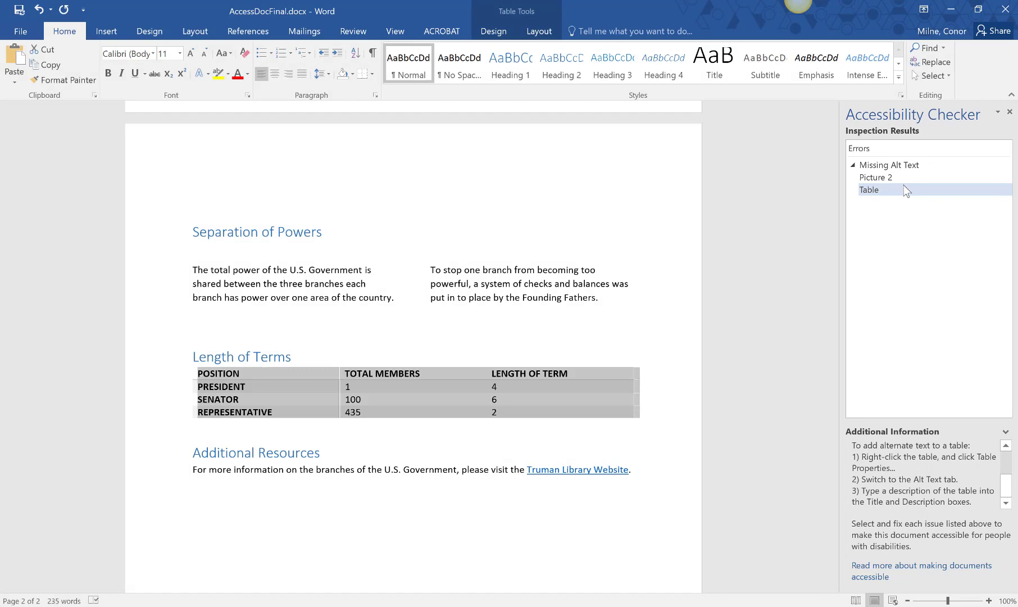
pyautogui.click(894, 180)
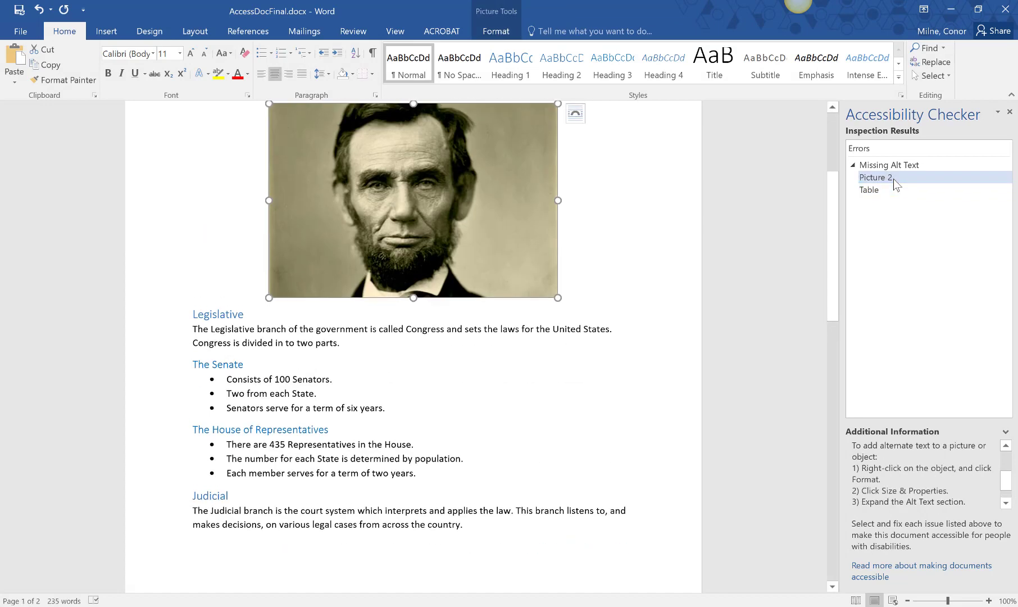
pyautogui.click(637, 231)
pyautogui.scroll(5, 637, 232)
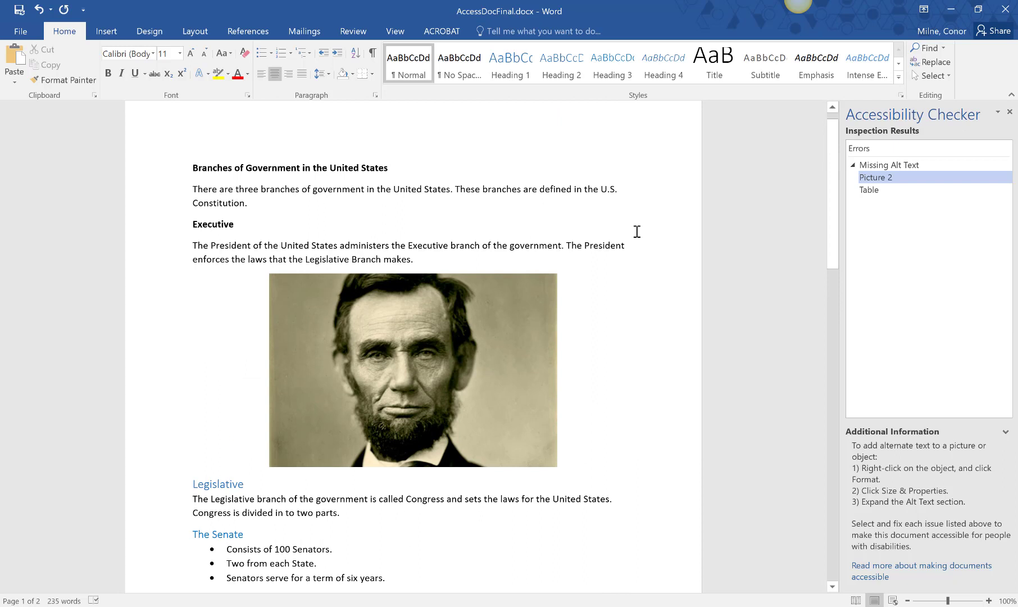
pyautogui.scroll(1, 637, 231)
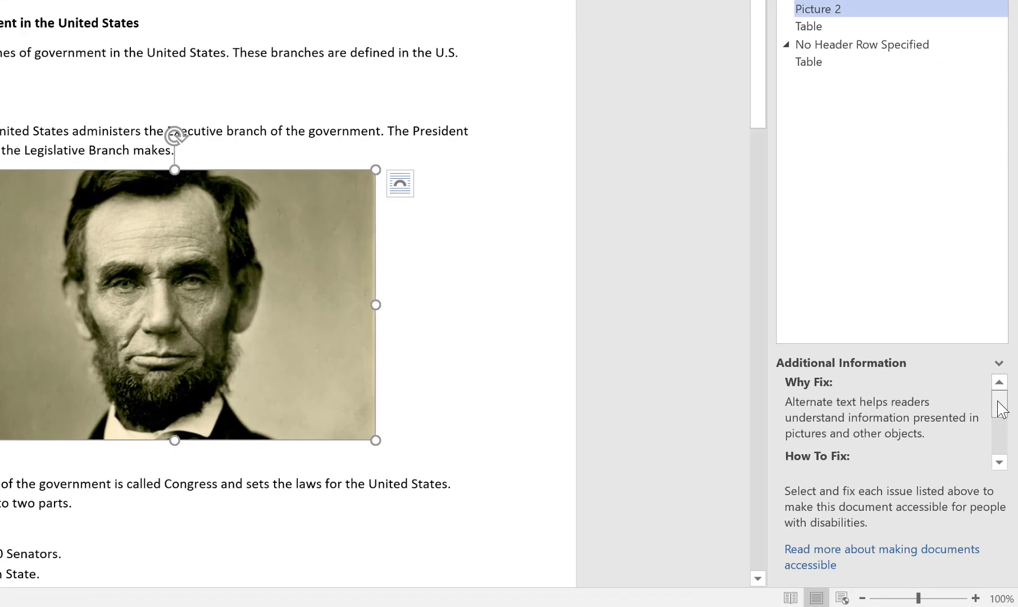
pyautogui.moveTo(1004, 463); pyautogui.dragTo(1003, 475)
pyautogui.moveTo(995, 349); pyautogui.dragTo(994, 351)
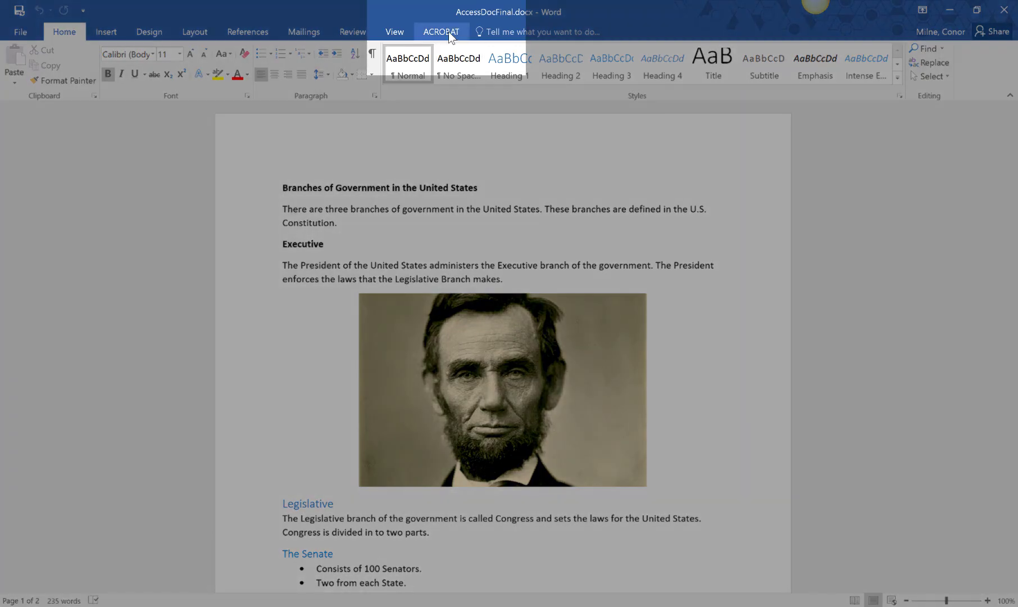
# Step: Confirm Acrobat preferences enable accessibility and reflow with tagged PDF, then start Create PDF
pyautogui.click(448, 32)
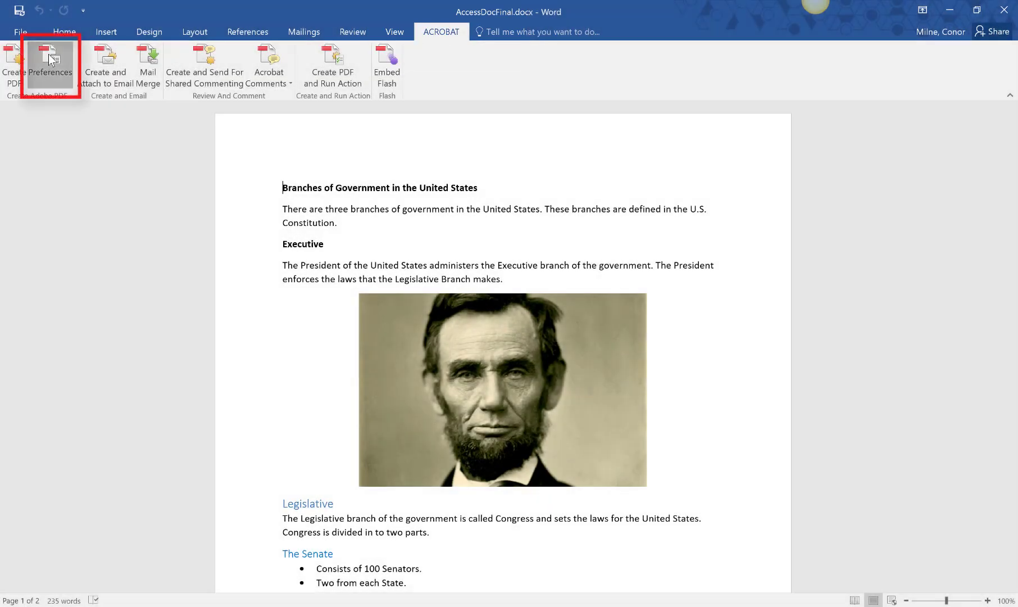
pyautogui.click(50, 59)
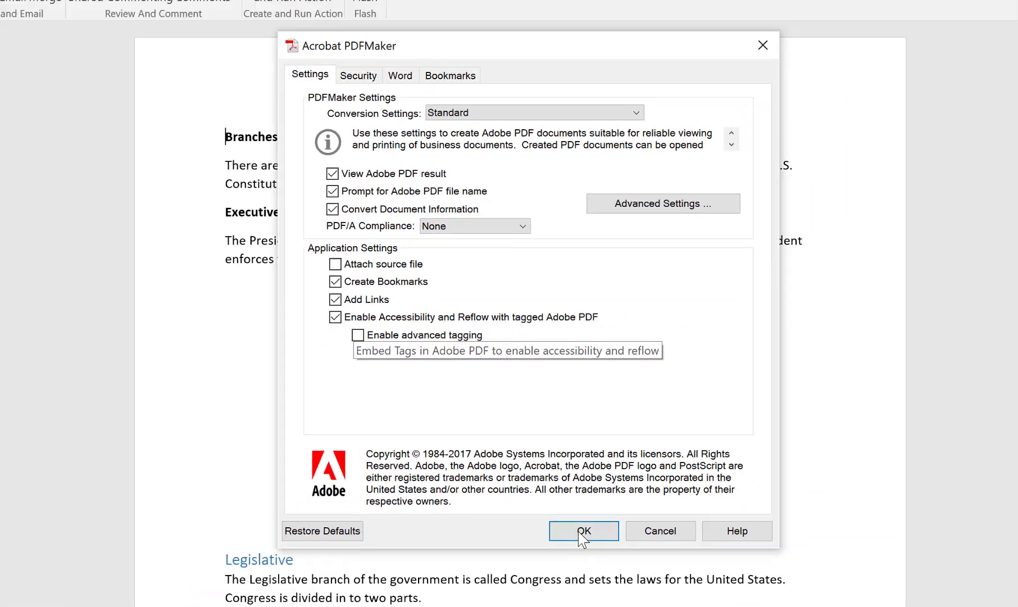
pyautogui.click(583, 531)
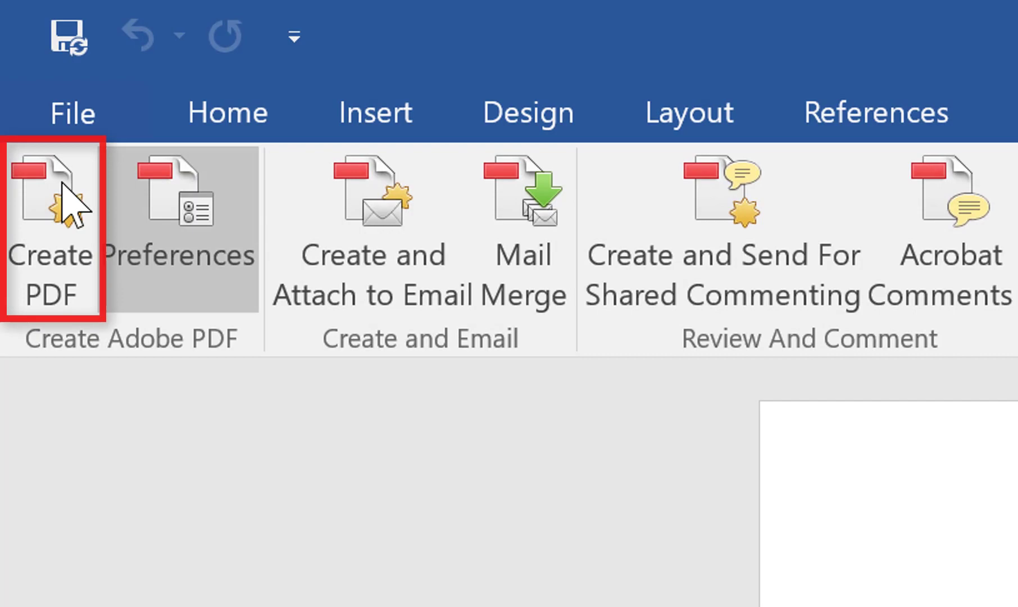
pyautogui.click(68, 202)
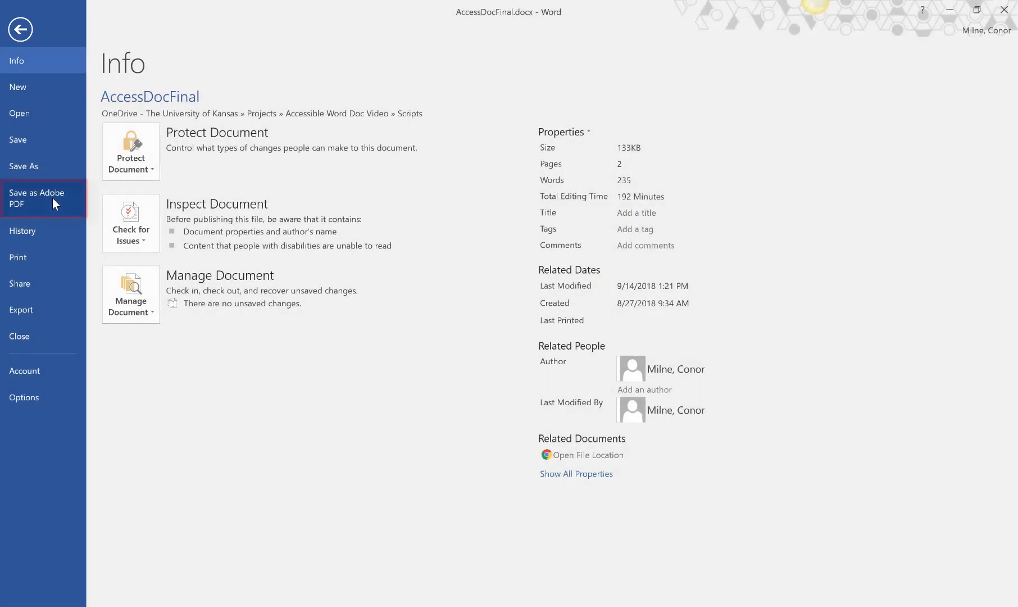
# Step: Set Save As to PDF (*.pdf) in the Scripts folder and open the PDF Options
pyautogui.click(52, 198)
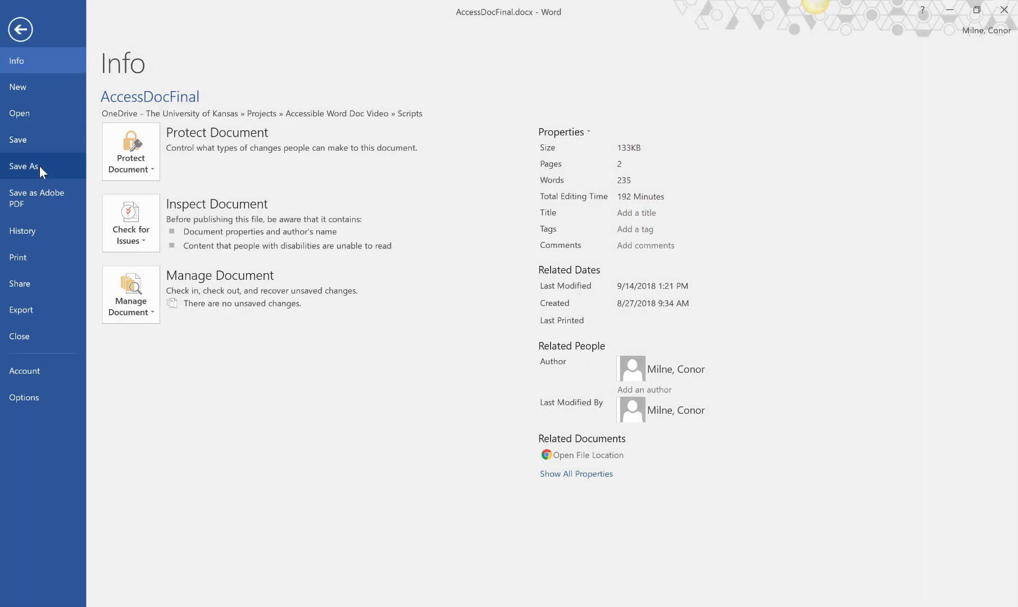
pyautogui.click(38, 165)
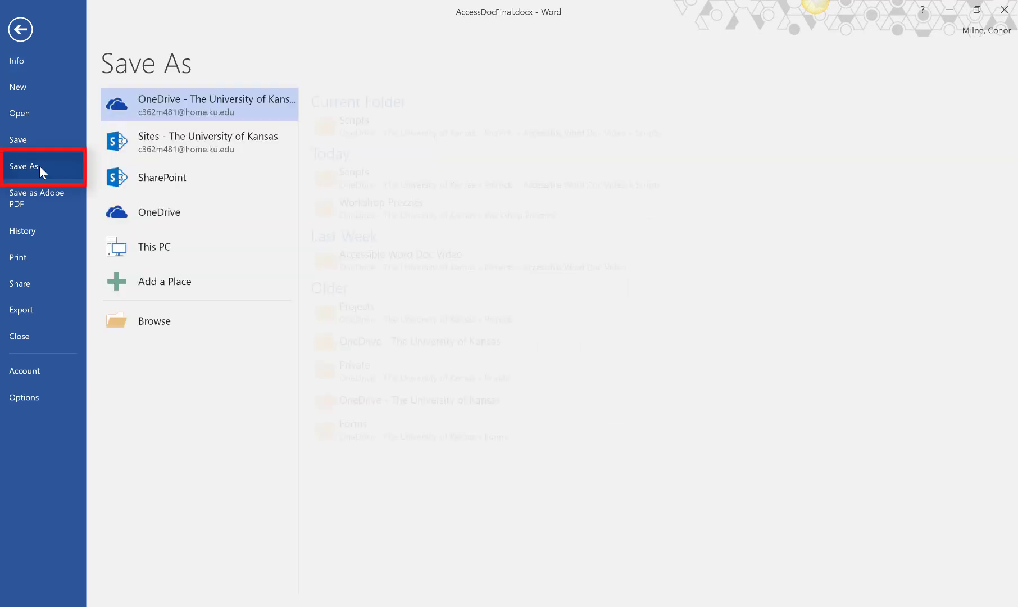
pyautogui.click(358, 125)
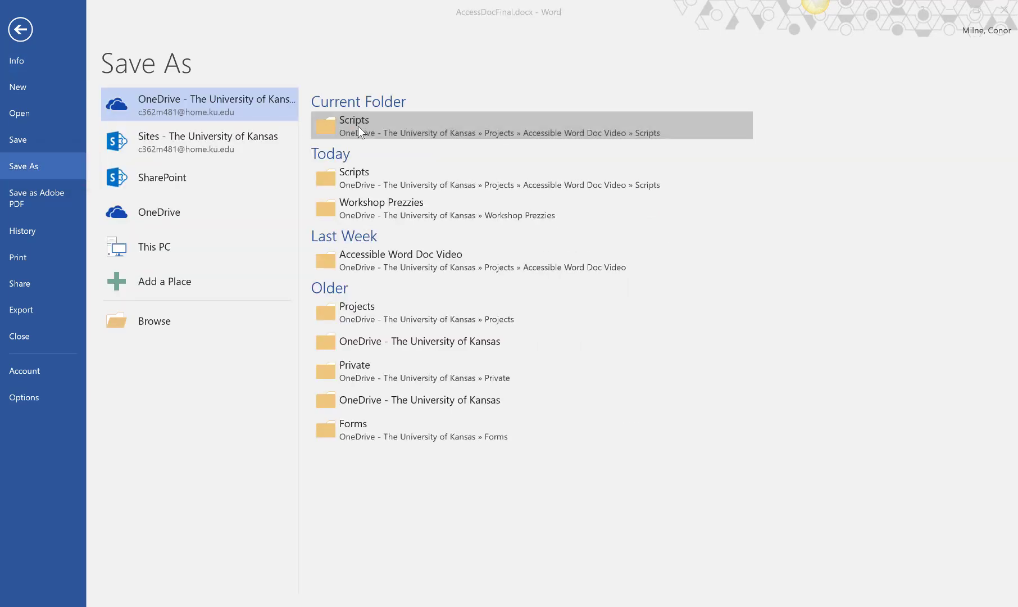
pyautogui.click(268, 227)
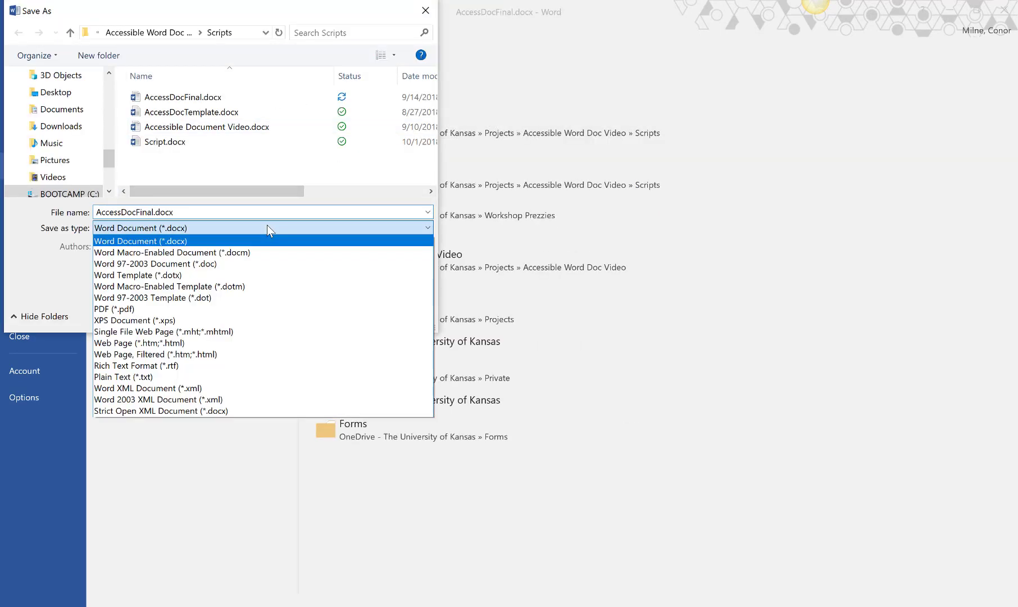
pyautogui.click(167, 308)
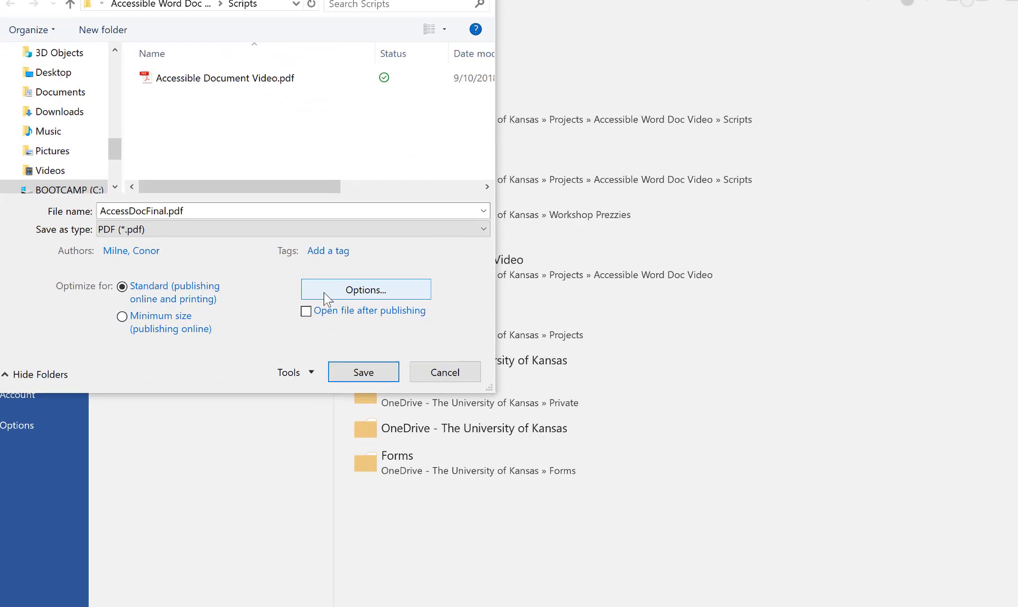
pyautogui.click(292, 285)
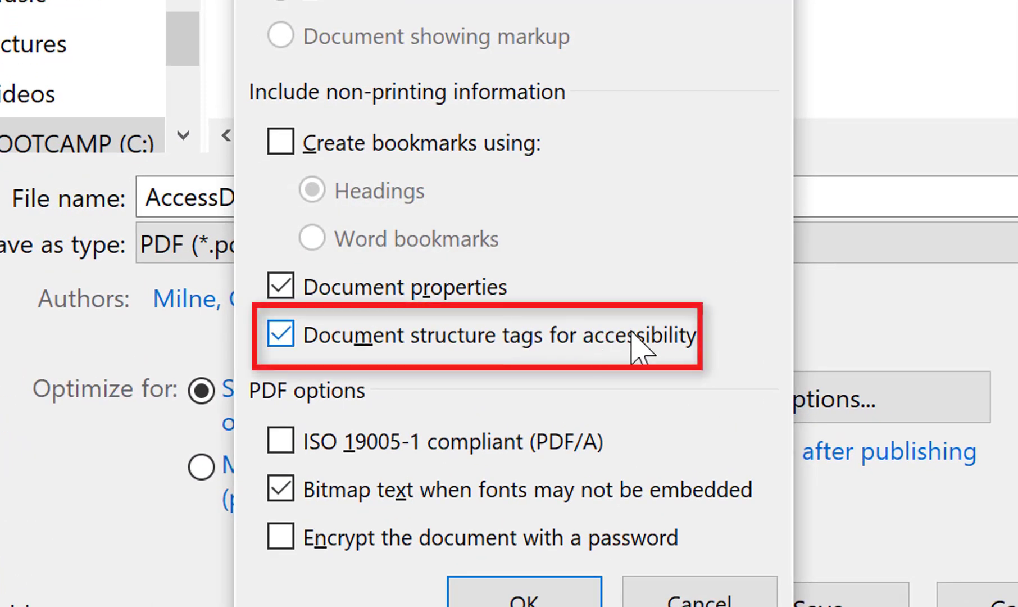